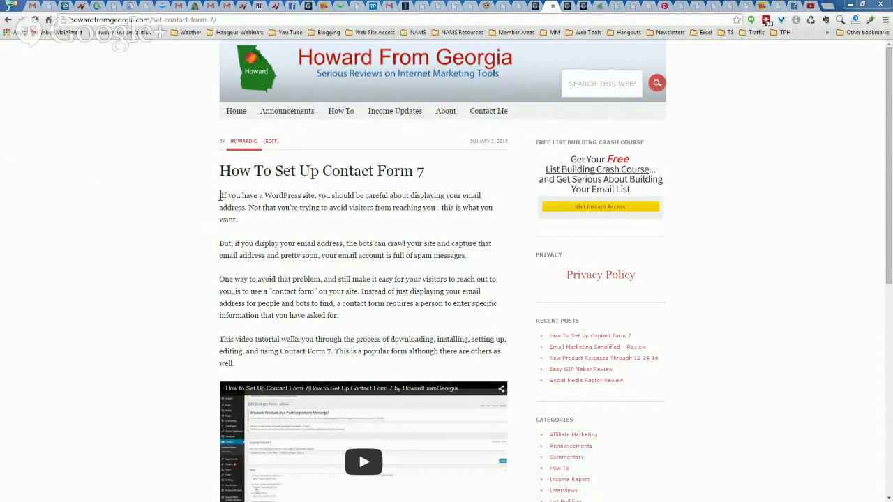
# Look over the How To Set Up Contact Form 7 post down to its embedded video.
pyautogui.moveTo(220, 195); pyautogui.dragTo(219, 201)
pyautogui.click(220, 196)
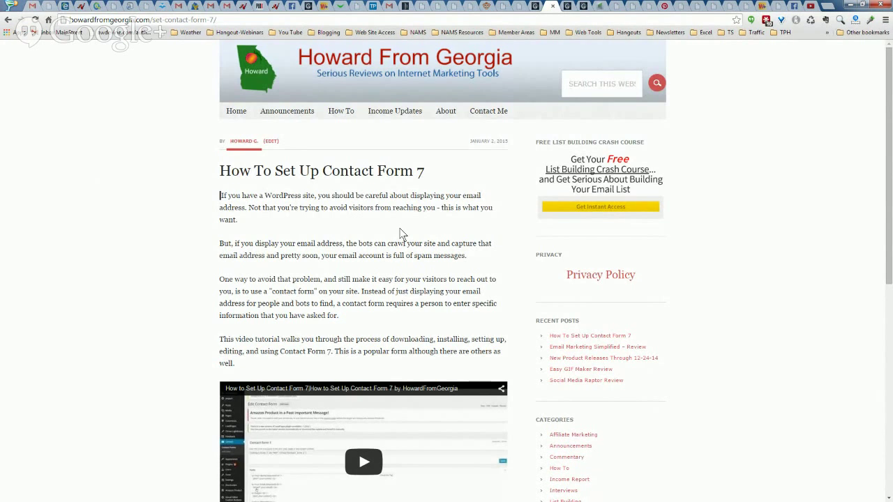
pyautogui.scroll(-2, 402, 234)
pyautogui.scroll(1, 401, 234)
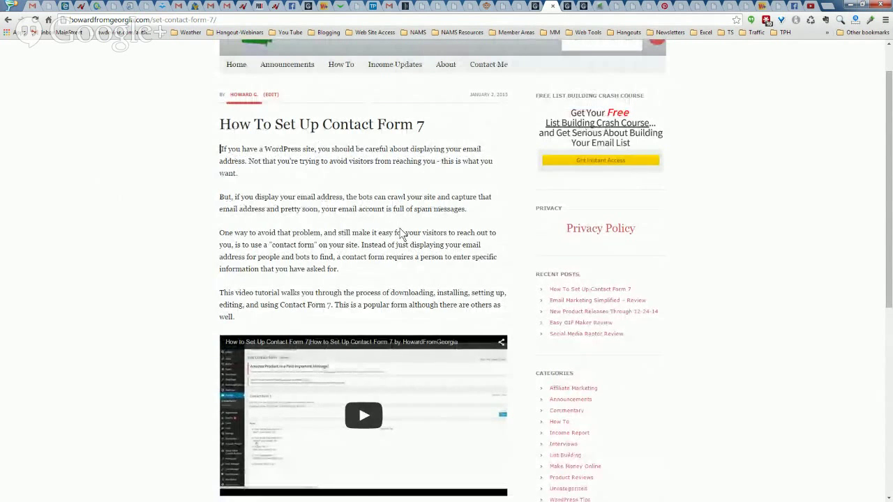
pyautogui.moveTo(892, 106); pyautogui.dragTo(890, 142)
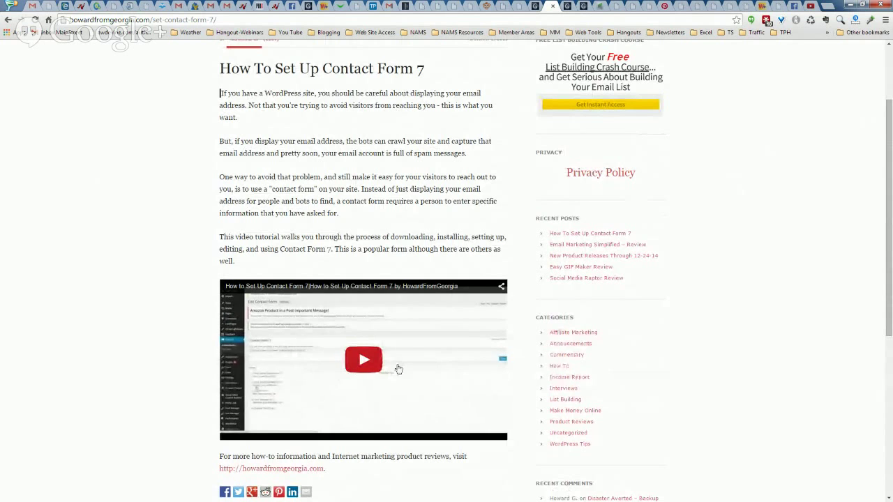
pyautogui.scroll(2, 398, 369)
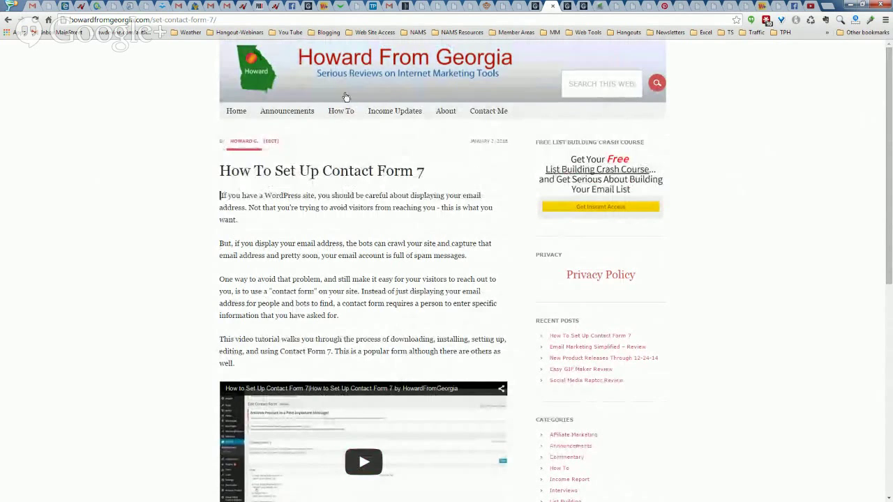
# Open the site's How To category and play the Contact Form 7 tutorial video in full screen.
pyautogui.click(343, 113)
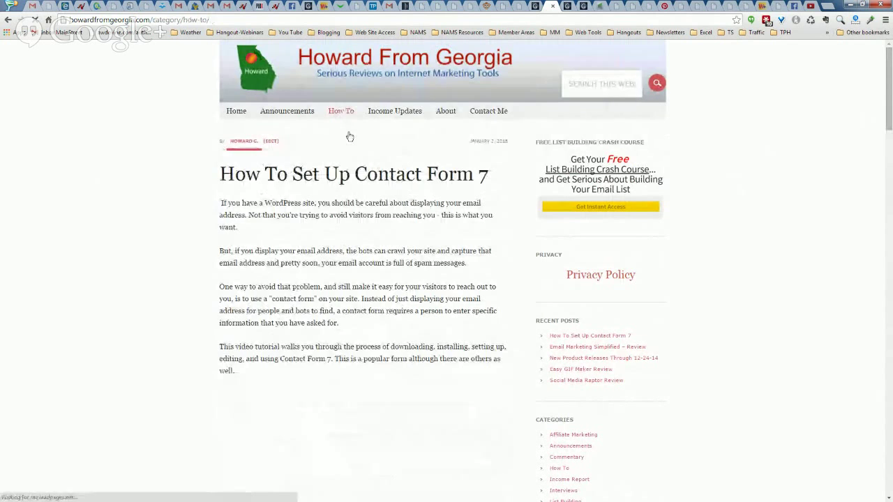
pyautogui.scroll(-4, 369, 189)
pyautogui.scroll(3, 370, 189)
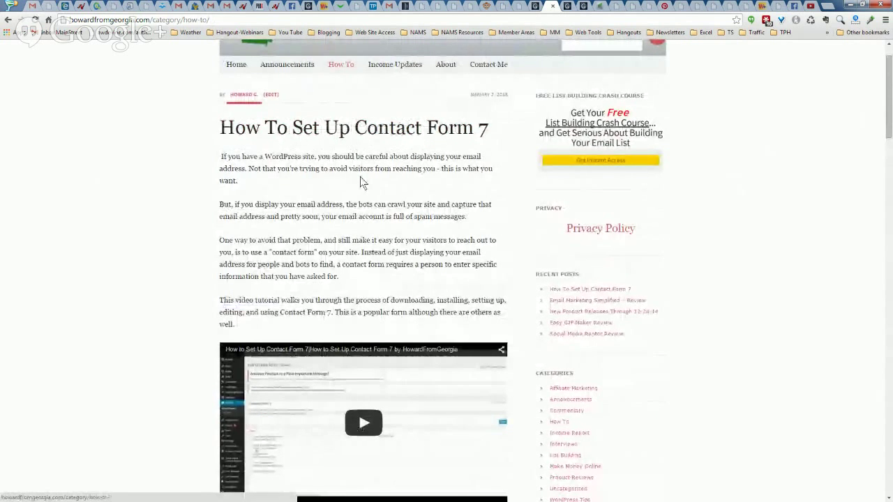
pyautogui.scroll(-1, 361, 183)
pyautogui.scroll(-2, 360, 177)
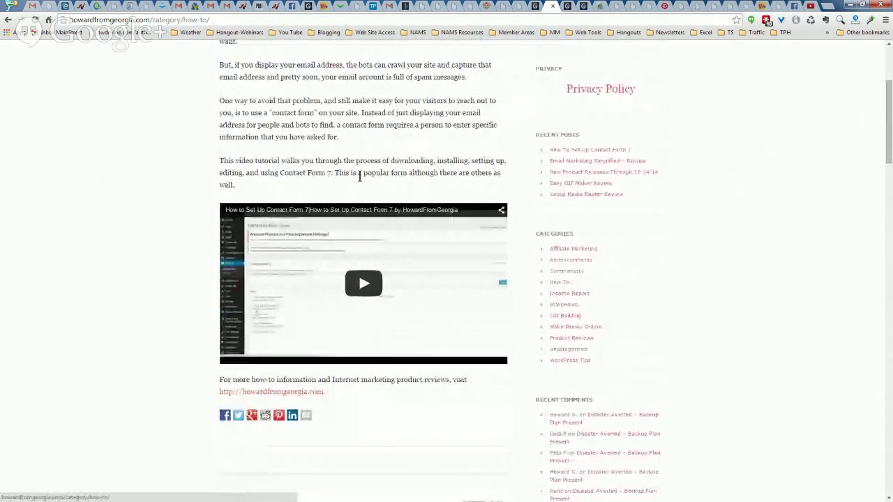
pyautogui.click(364, 283)
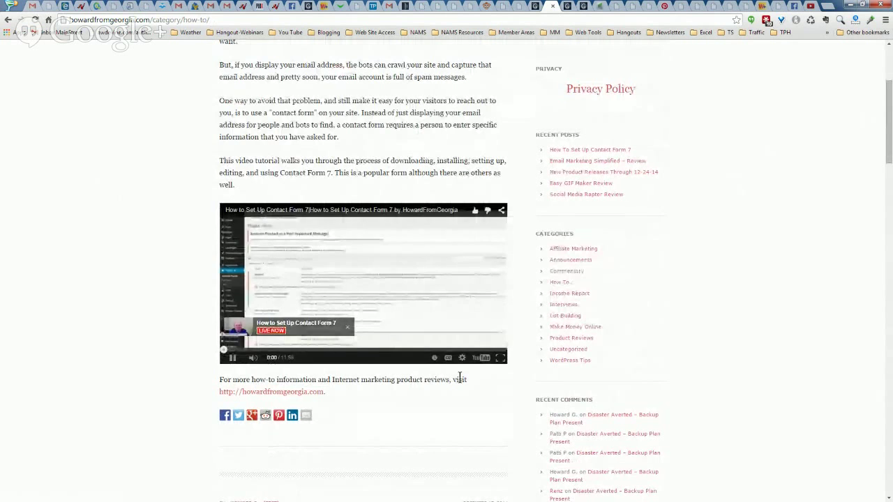
pyautogui.click(500, 357)
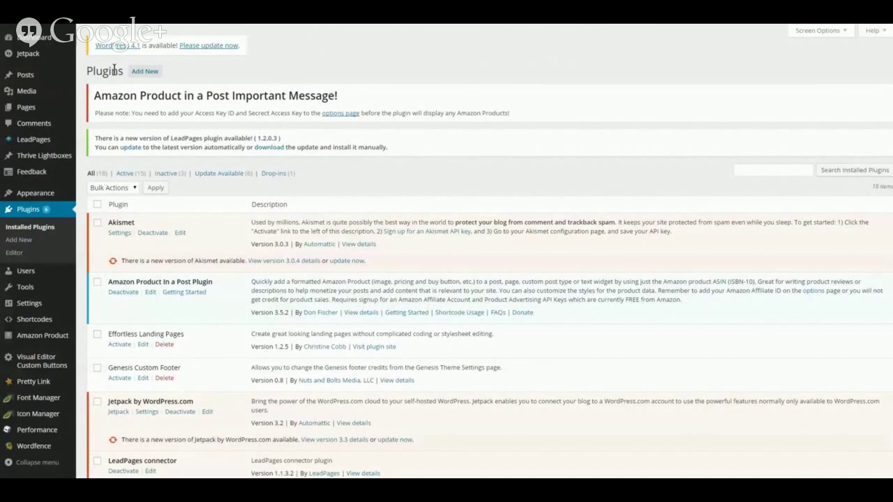
# Start adding a new plugin and search the plugin directory for contact form 7.
pyautogui.click(147, 73)
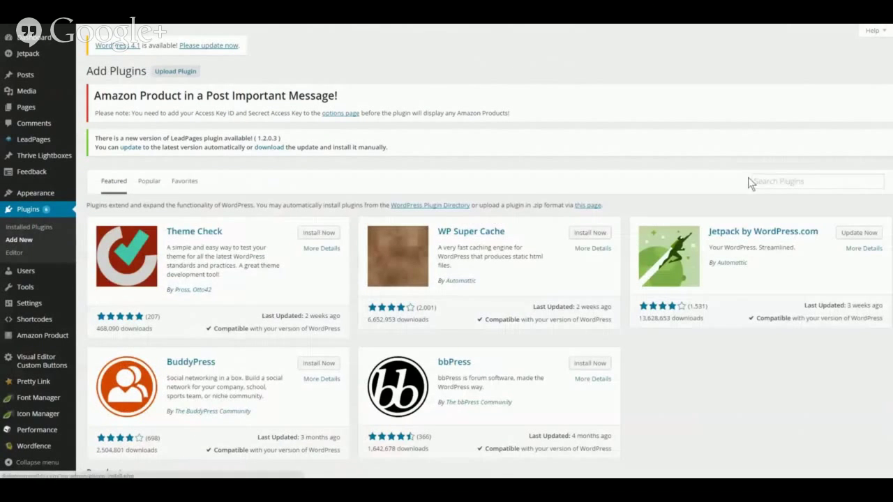
pyautogui.click(829, 182)
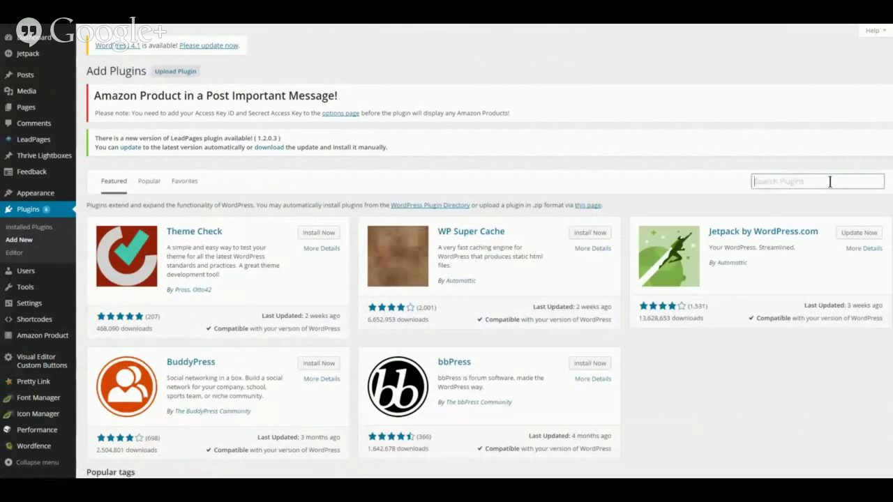
pyautogui.write('conta')
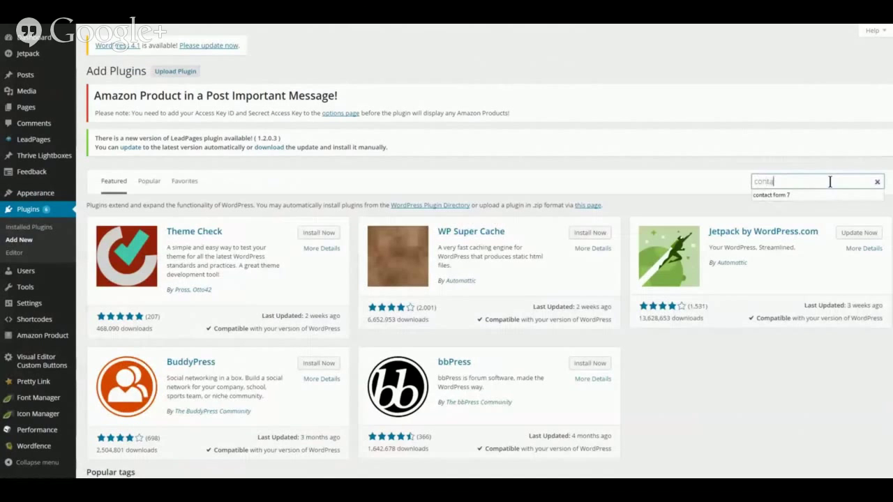
pyautogui.write('ct form')
pyautogui.click(779, 196)
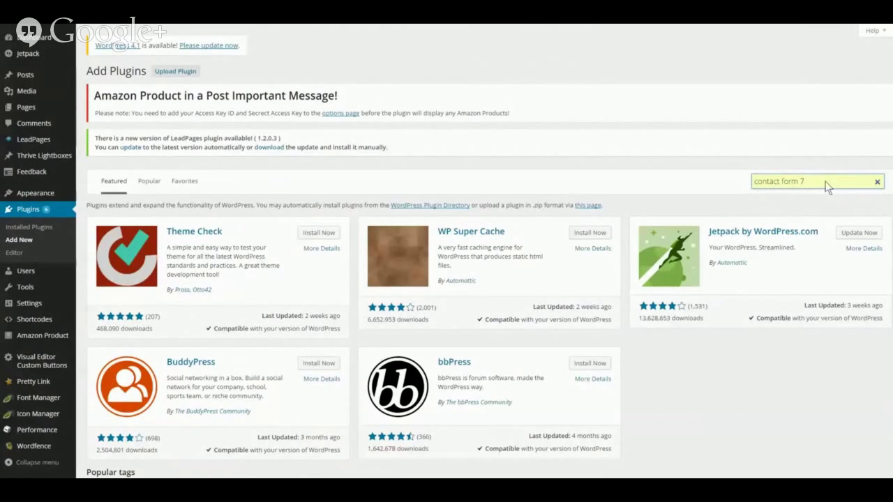
pyautogui.press('Return')
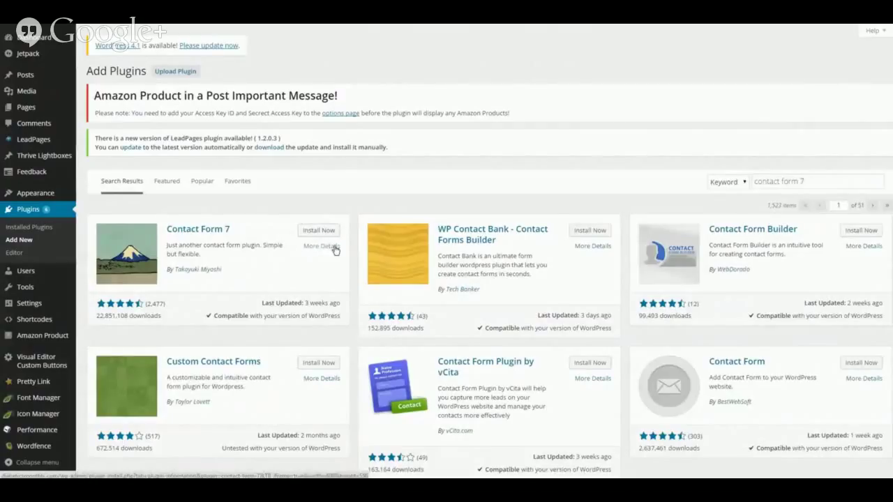
# Install the Contact Form 7 plugin and activate it.
pyautogui.click(324, 236)
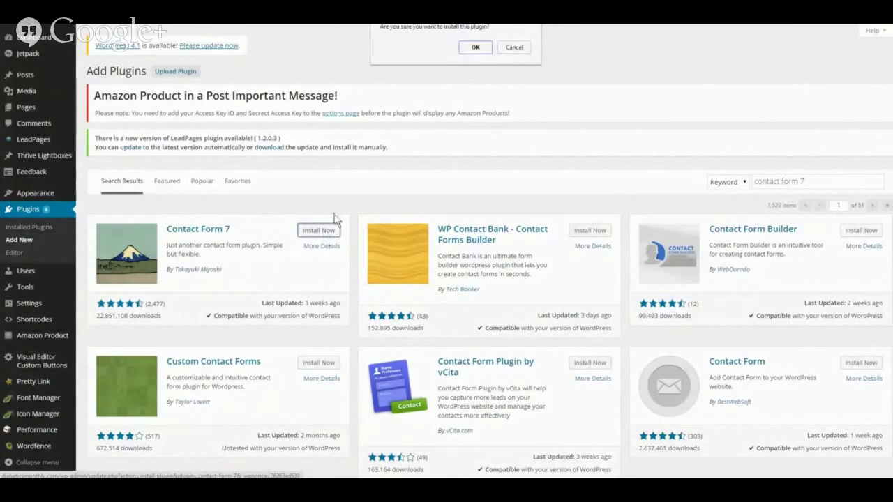
pyautogui.click(476, 46)
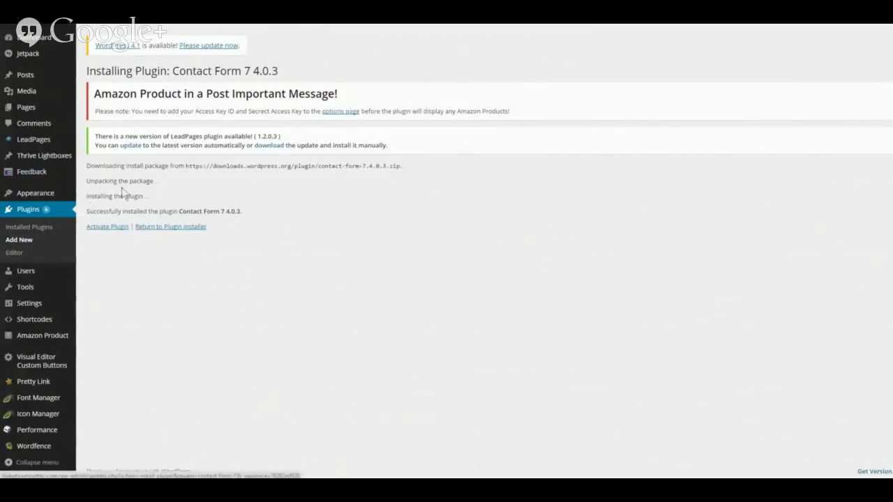
pyautogui.moveTo(88, 211); pyautogui.dragTo(241, 215)
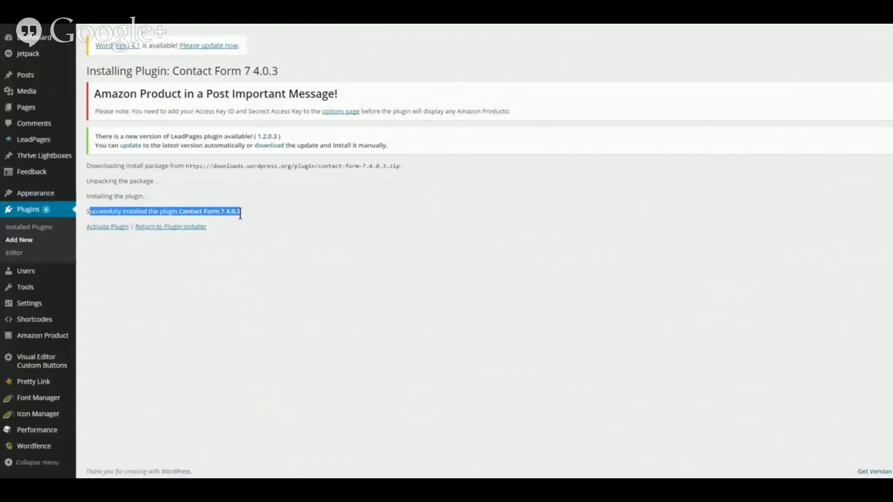
pyautogui.click(114, 256)
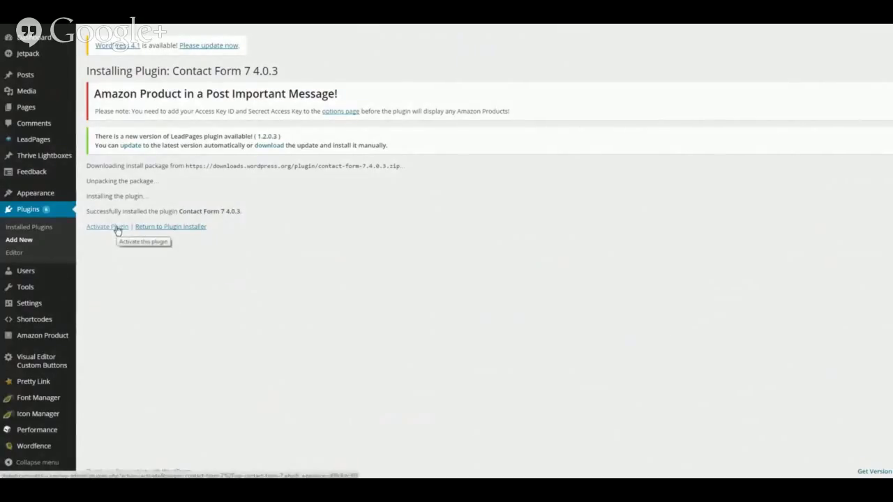
pyautogui.click(118, 229)
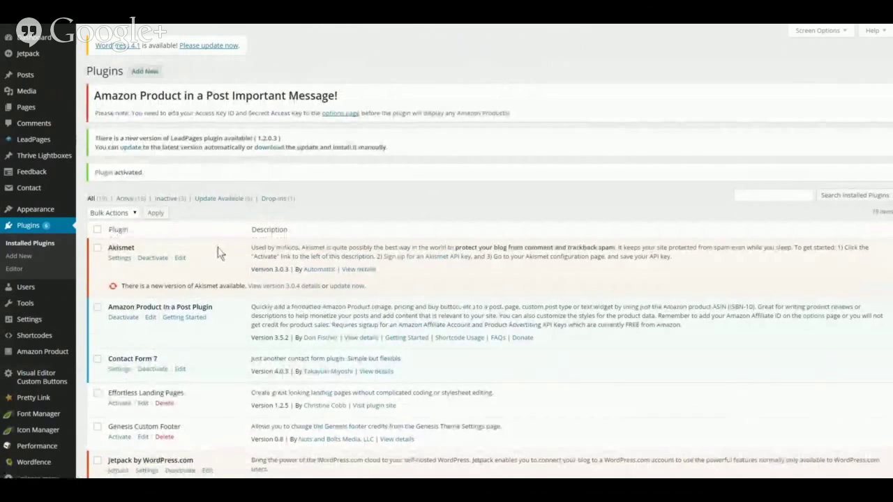
# Go to the Contact Form 7 plugin's settings and open Contact form 1 for editing.
pyautogui.scroll(-3, 219, 248)
pyautogui.scroll(-1, 217, 252)
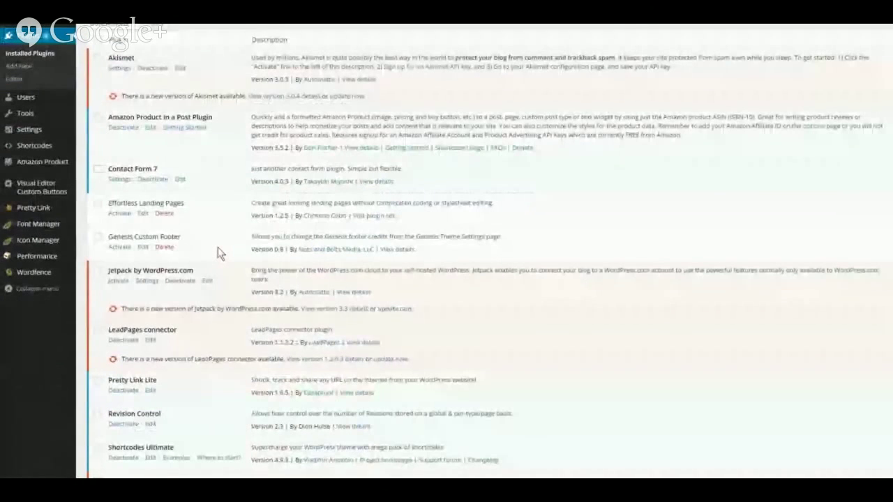
pyautogui.click(120, 180)
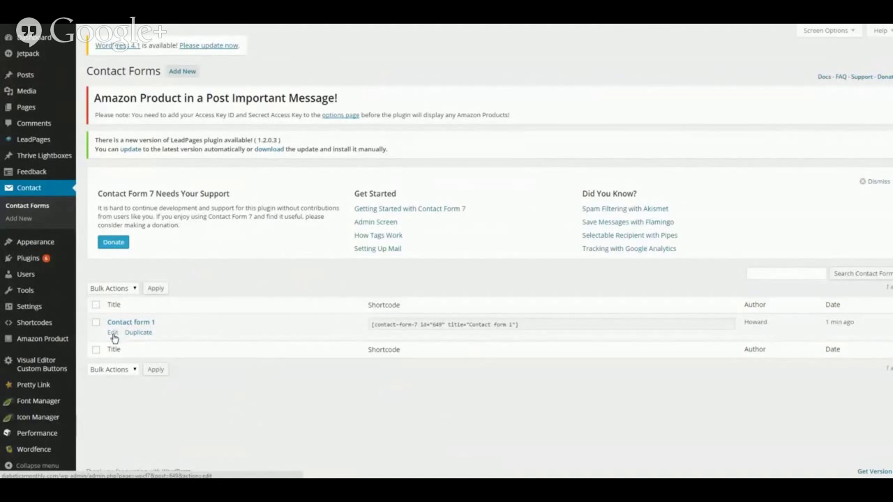
pyautogui.click(113, 334)
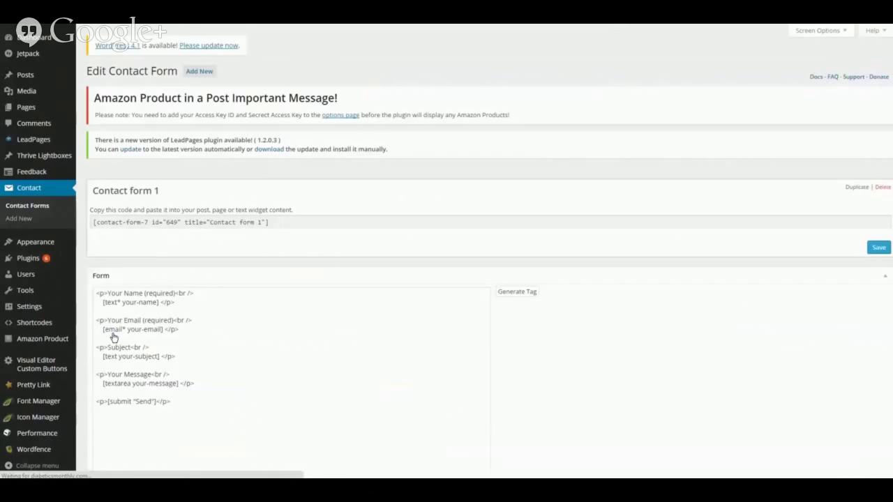
# Change the form's name label to Your First Name and its tag to your-first-name, and save the contact form.
pyautogui.scroll(-1, 285, 368)
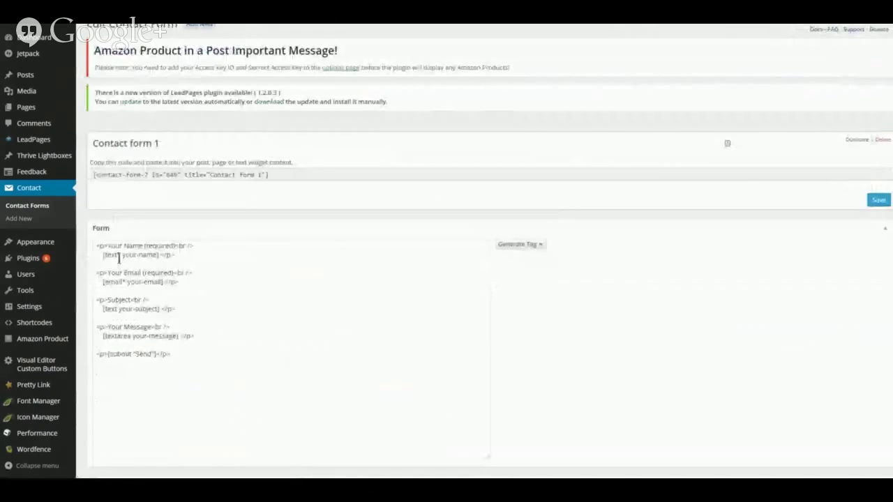
pyautogui.click(98, 246)
pyautogui.moveTo(99, 246)
pyautogui.mouseDown()
pyautogui.moveTo(242, 253)
pyautogui.moveTo(239, 383)
pyautogui.moveTo(182, 283)
pyautogui.moveTo(215, 245)
pyautogui.moveTo(96, 245)
pyautogui.mouseUp()
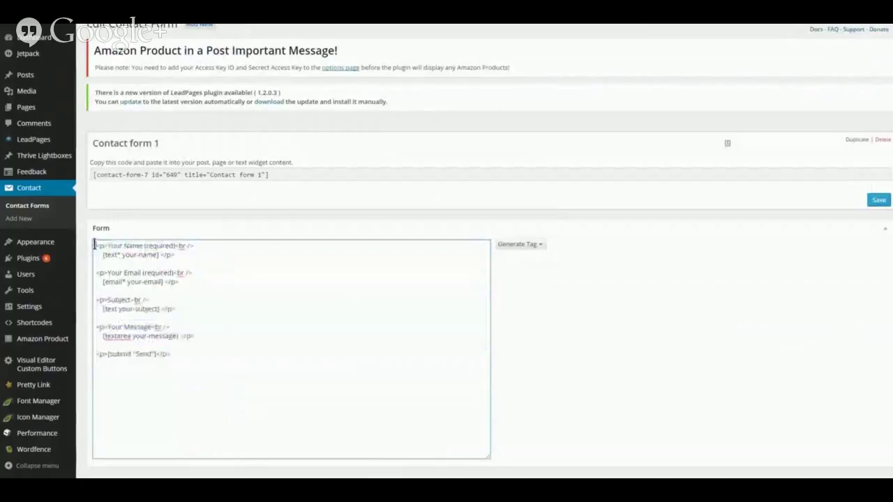
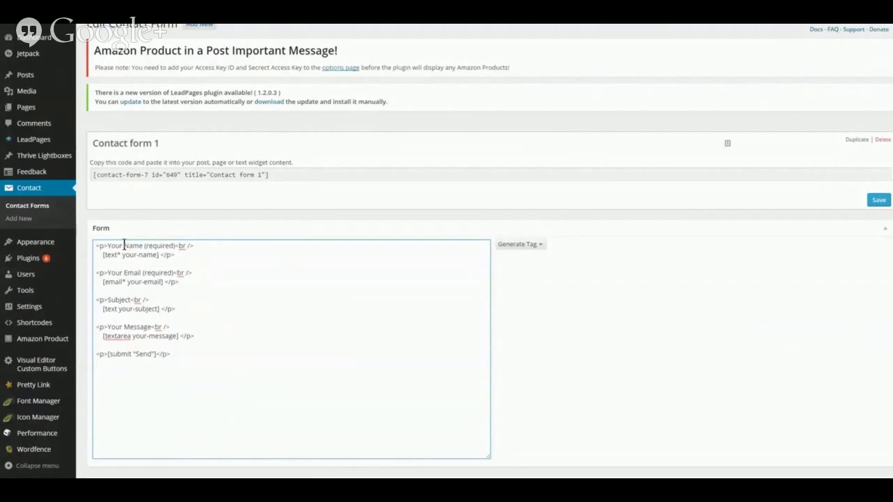
pyautogui.write('First')
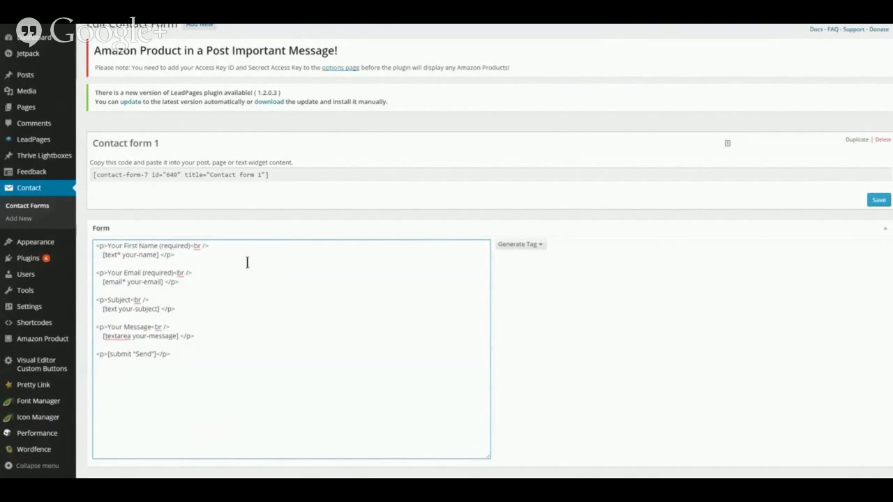
pyautogui.click(138, 255)
pyautogui.write('first-')
pyautogui.moveTo(108, 245); pyautogui.dragTo(172, 256)
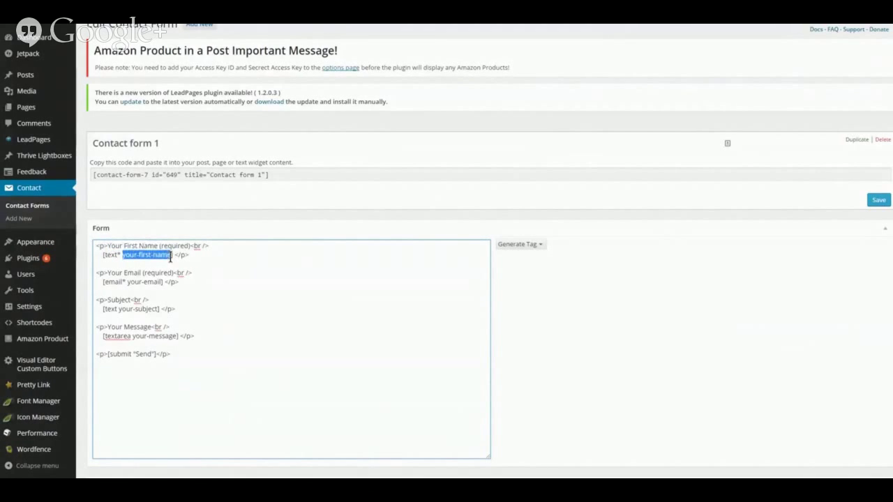
pyautogui.click(246, 261)
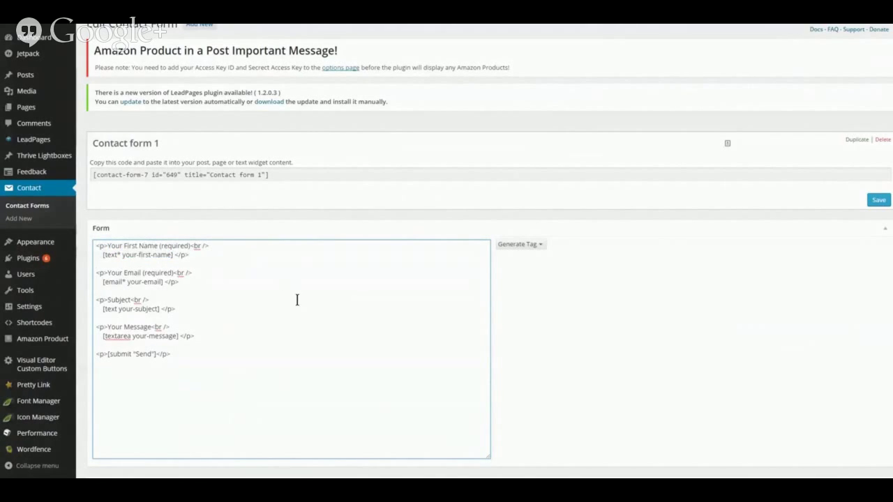
pyautogui.scroll(-3, 296, 298)
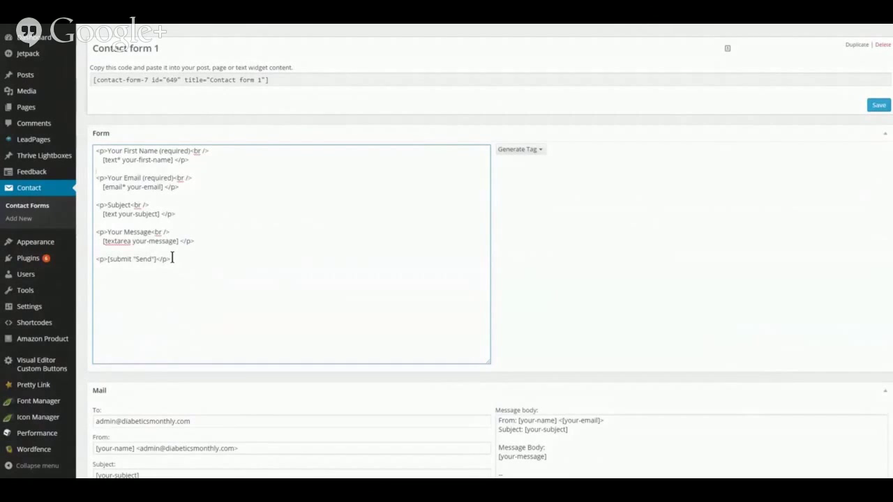
pyautogui.scroll(-1, 172, 258)
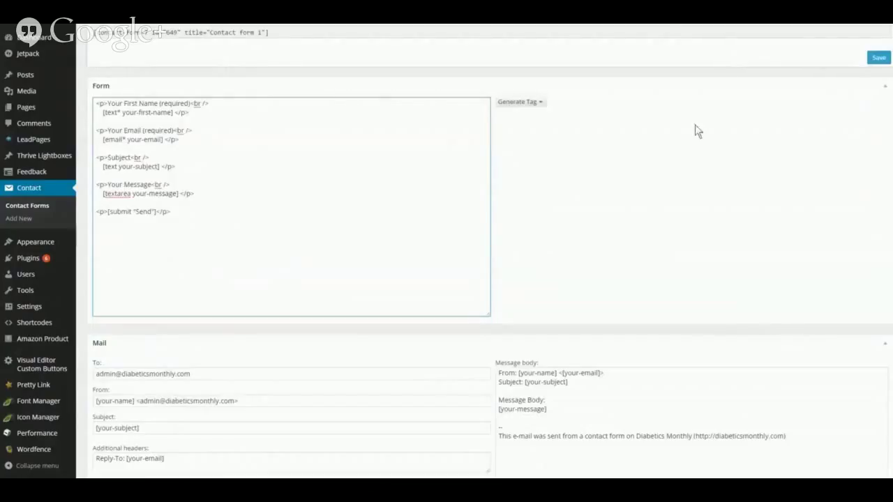
pyautogui.click(877, 59)
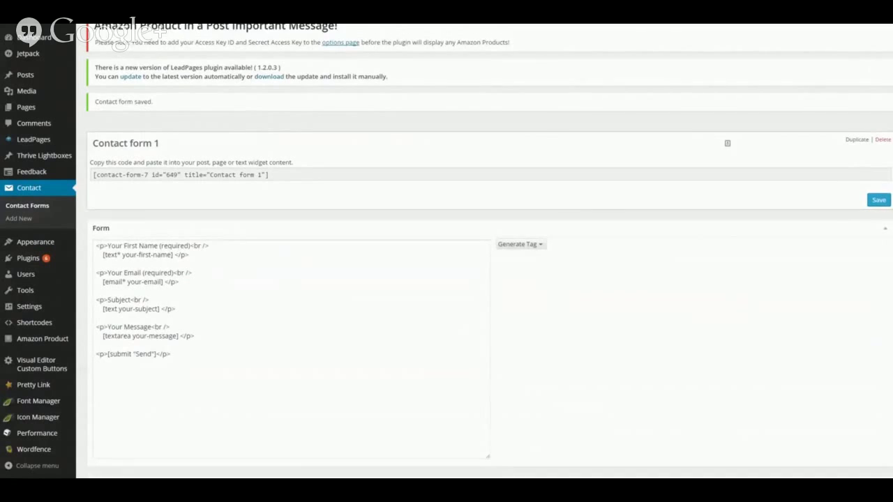
# Review the recipient e-mail address in the contact form's Mail settings.
pyautogui.scroll(-2, 489, 279)
pyautogui.scroll(-4, 488, 251)
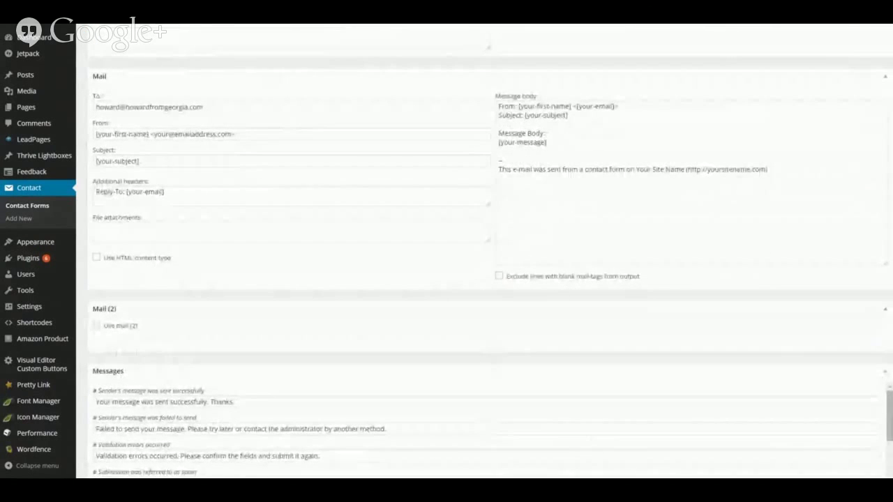
pyautogui.scroll(-1, 489, 265)
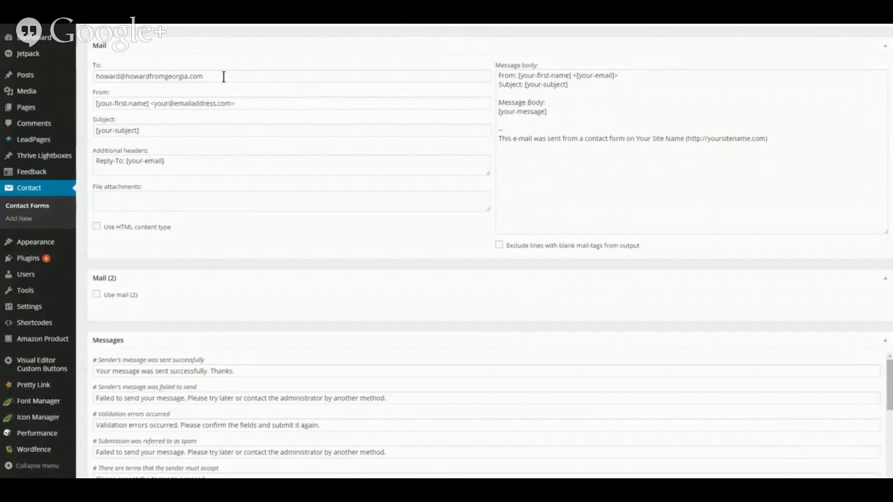
pyautogui.moveTo(205, 77); pyautogui.dragTo(83, 79)
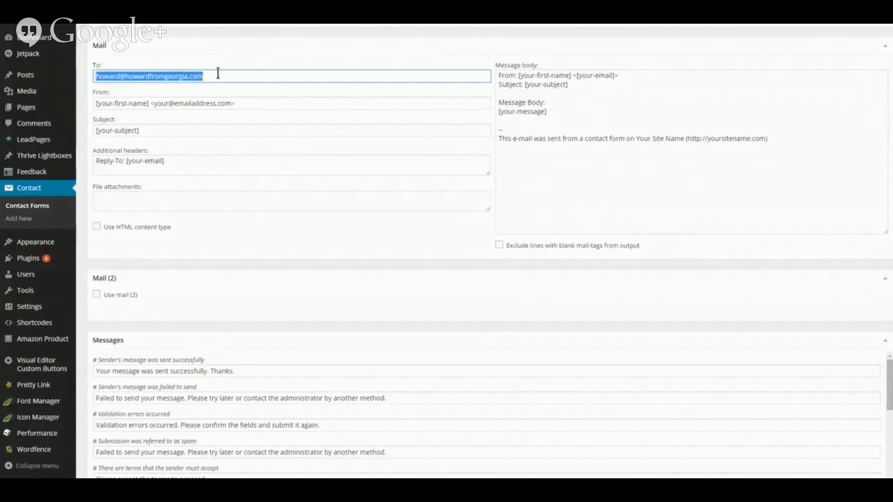
pyautogui.click(247, 75)
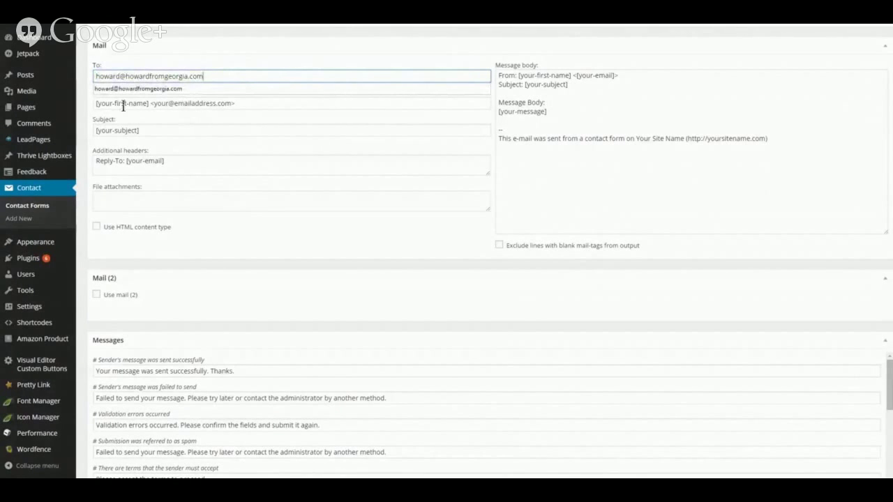
# Compare the tags in the Mail section's From, Subject and Message body fields with the tags used in the form template.
pyautogui.click(266, 104)
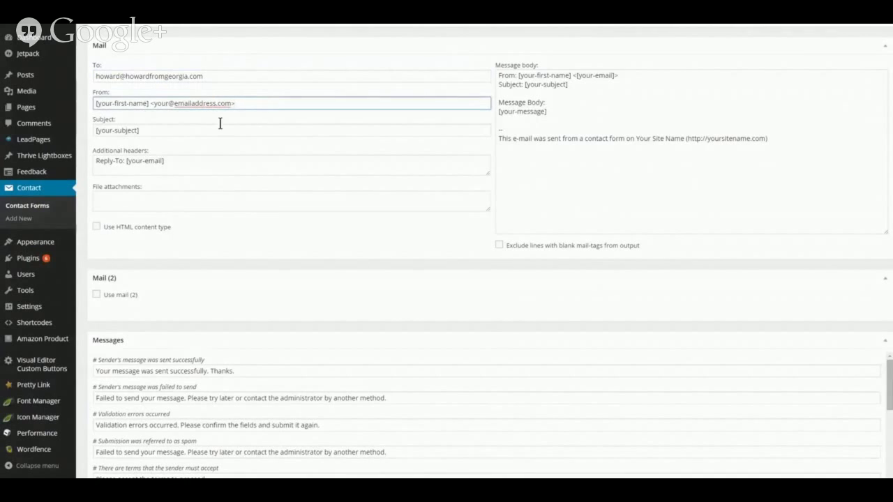
pyautogui.scroll(2, 287, 130)
pyautogui.scroll(3, 286, 130)
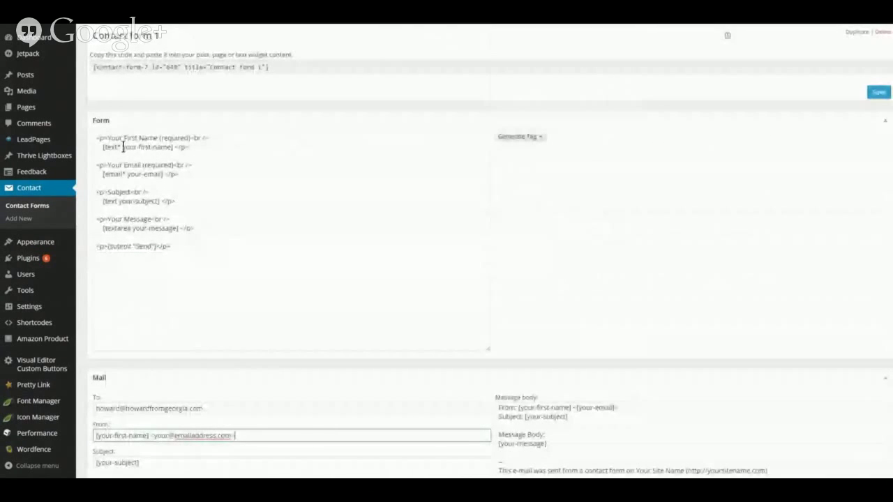
pyautogui.moveTo(123, 147); pyautogui.dragTo(171, 147)
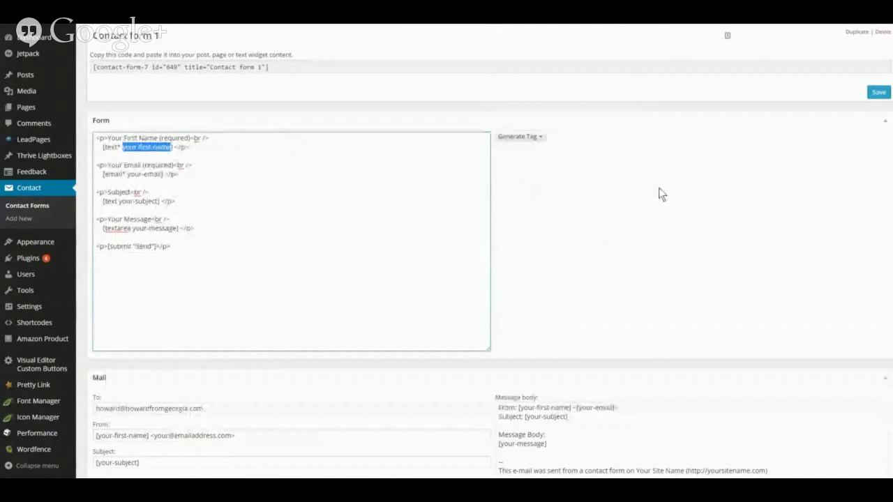
pyautogui.click(662, 195)
pyautogui.scroll(-3, 659, 192)
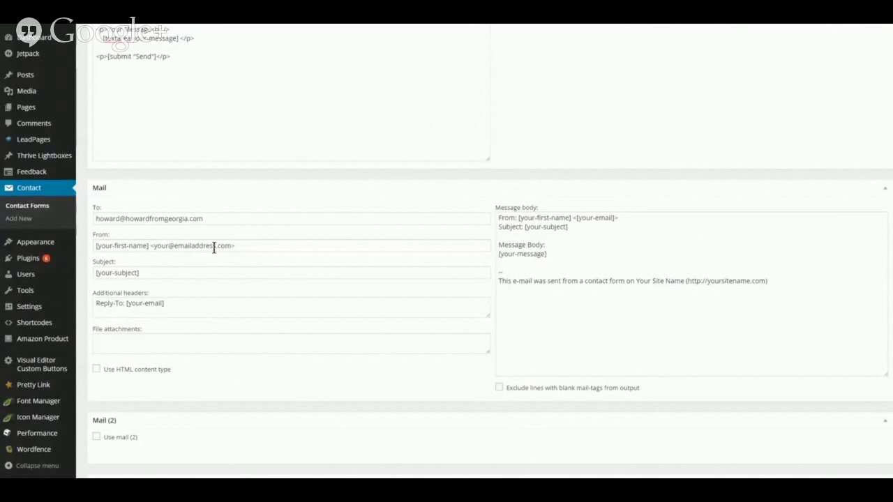
pyautogui.click(141, 276)
pyautogui.moveTo(537, 218); pyautogui.dragTo(550, 219)
pyautogui.click(548, 217)
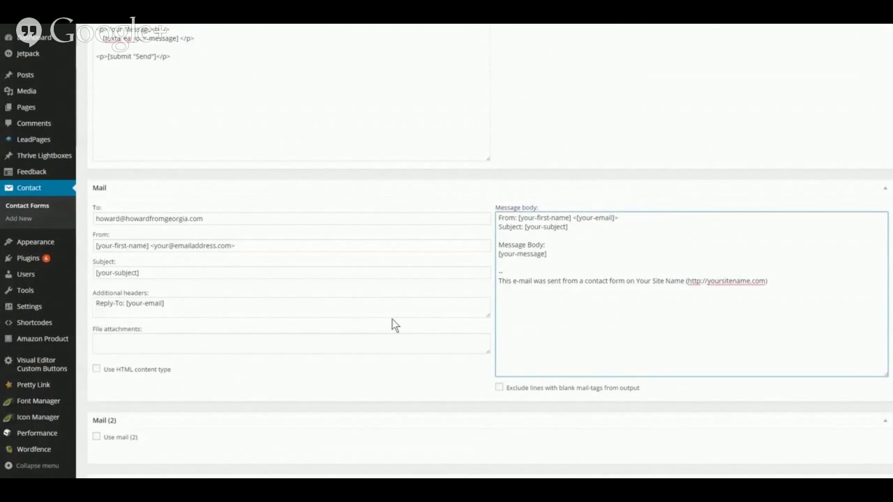
# Save Contact form 1 with its current form template and Mail settings.
pyautogui.scroll(3, 858, 273)
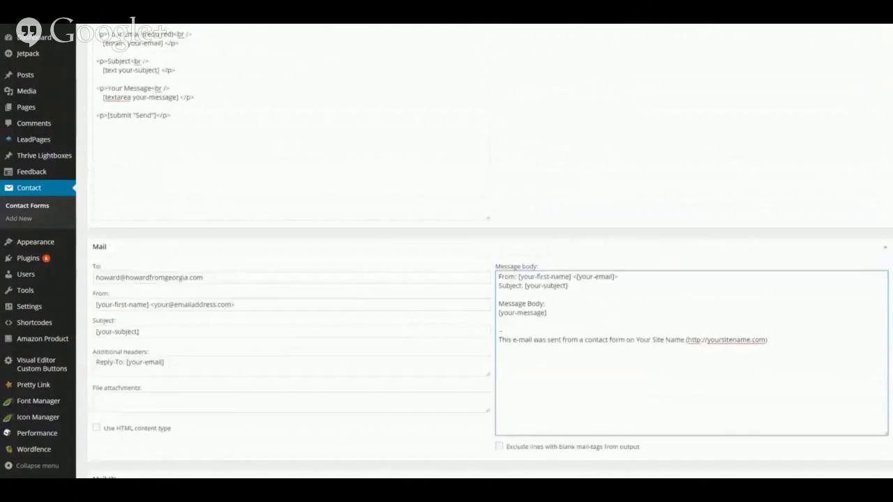
pyautogui.scroll(2, 488, 251)
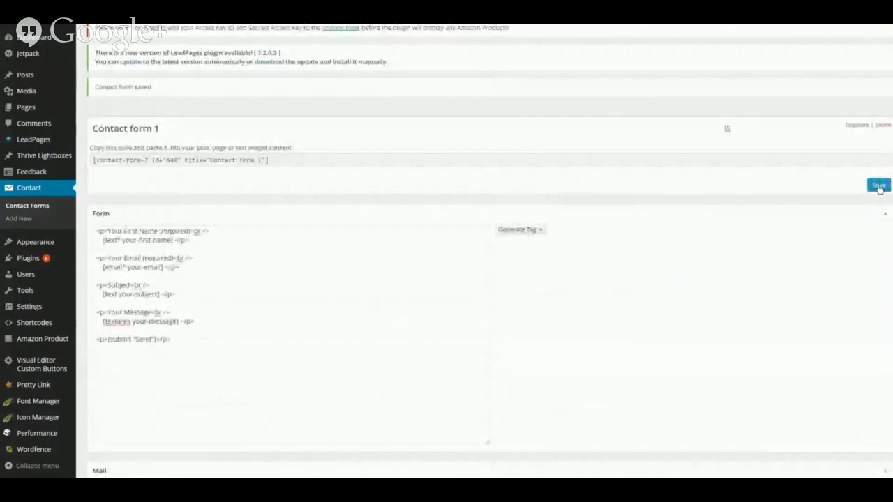
pyautogui.click(879, 186)
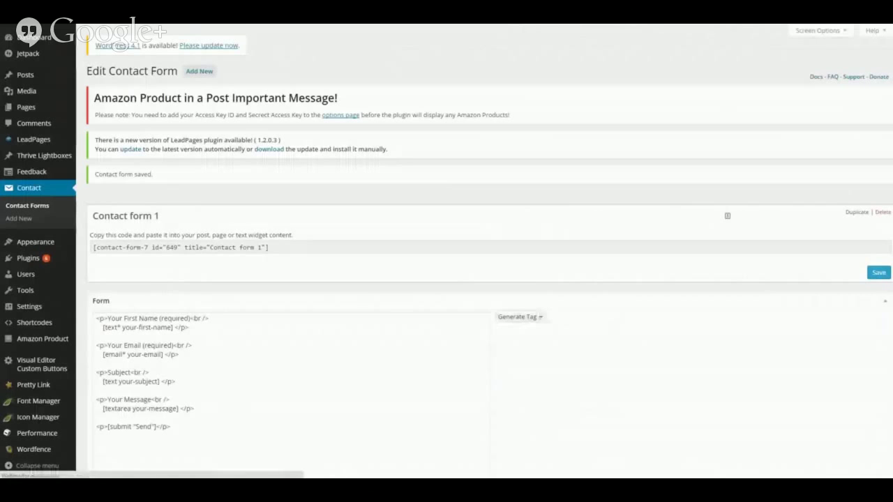
# Review the response texts in the Messages section, starting with the one for a successfully sent message.
pyautogui.scroll(-4, 727, 216)
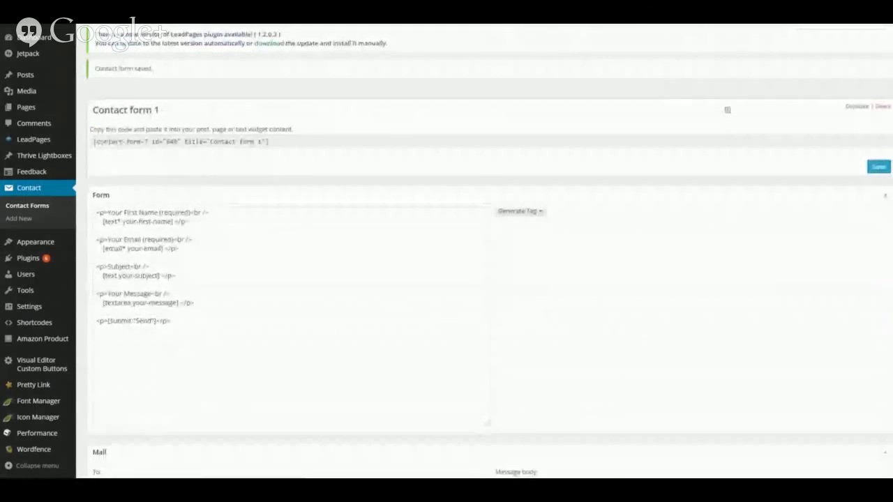
pyautogui.scroll(-4, 489, 279)
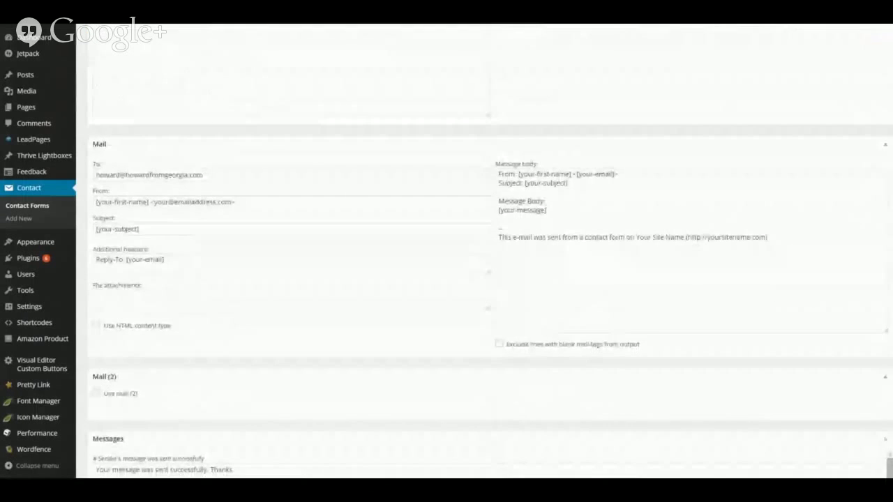
pyautogui.scroll(-3, 318, 340)
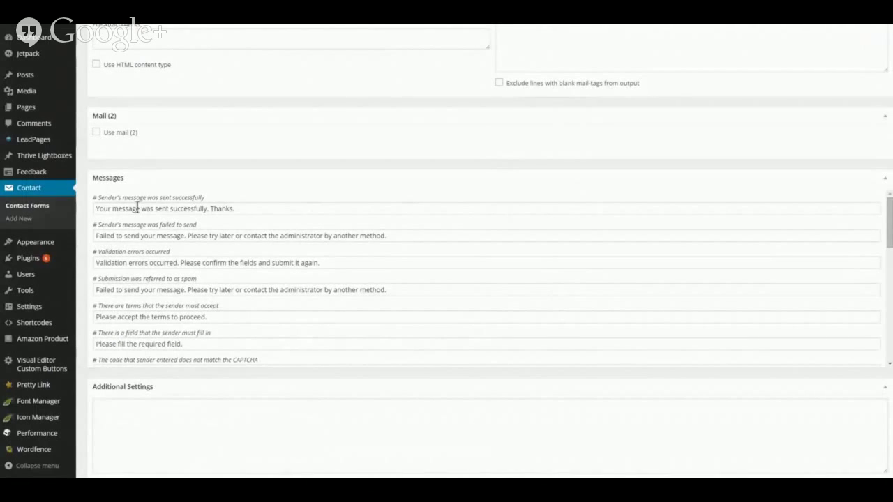
pyautogui.moveTo(94, 208); pyautogui.dragTo(242, 208)
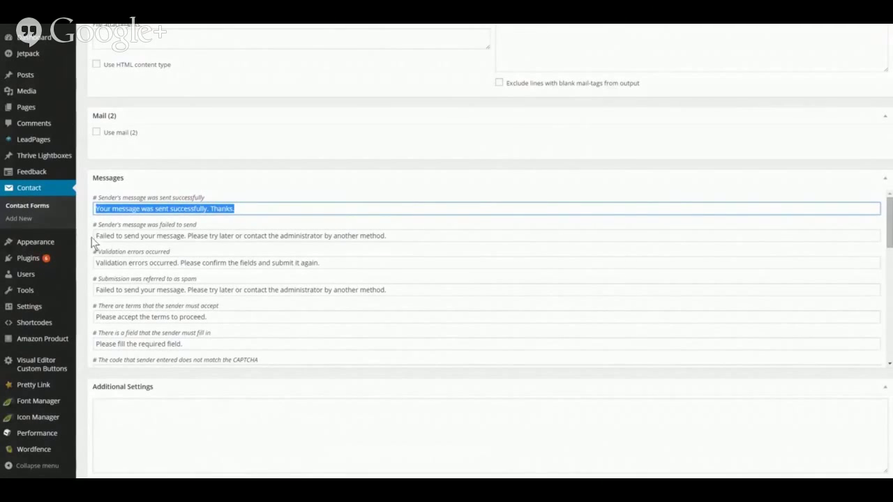
pyautogui.click(117, 209)
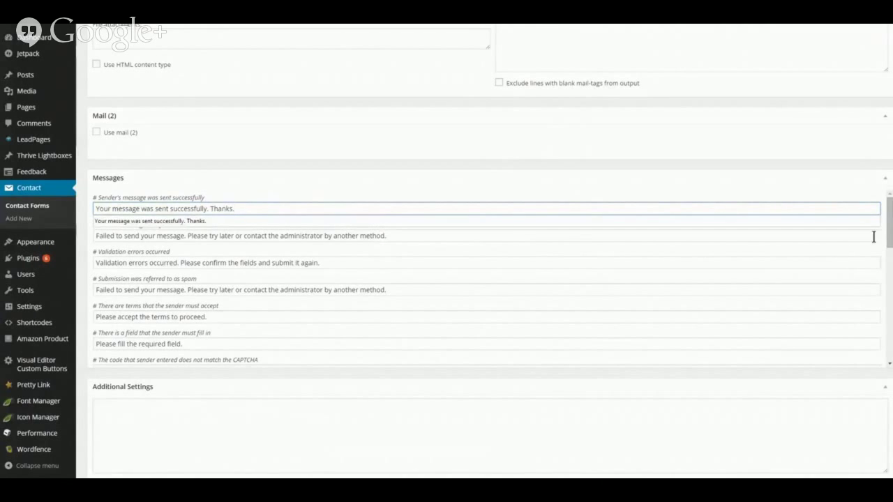
pyautogui.click(891, 187)
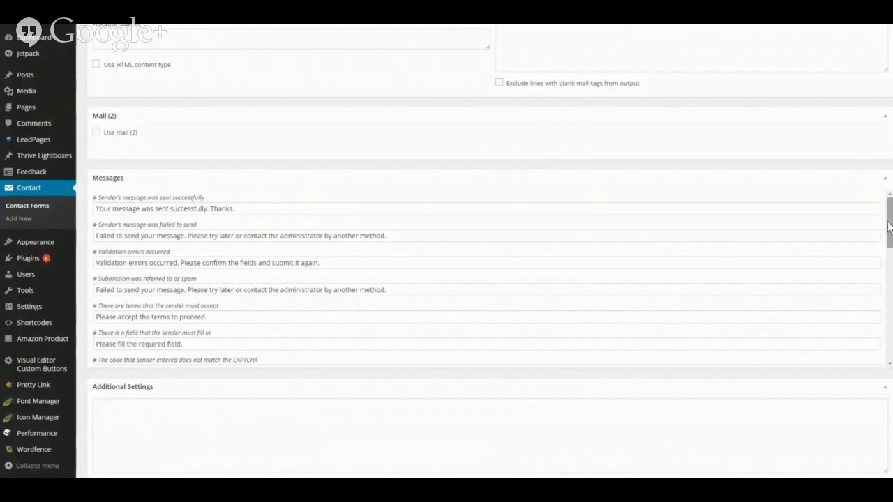
# Save the contact form again after reviewing its Messages section.
pyautogui.scroll(3, 891, 187)
pyautogui.scroll(5, 891, 187)
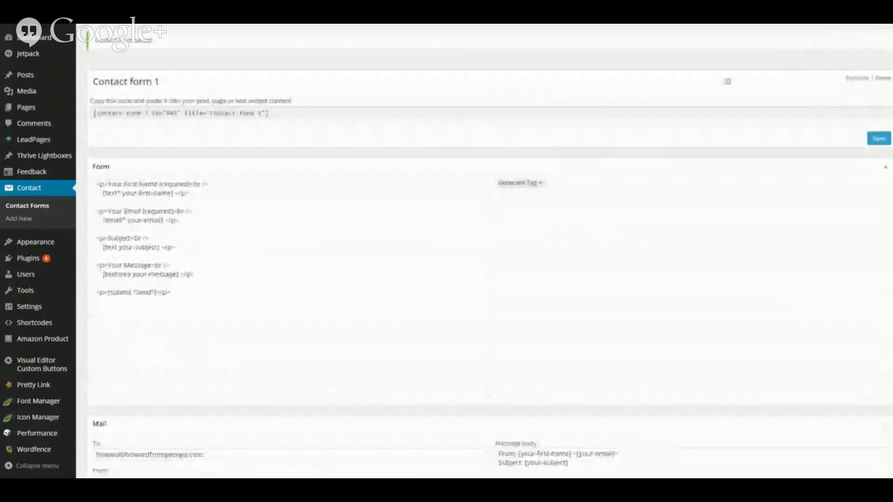
pyautogui.scroll(2, 891, 187)
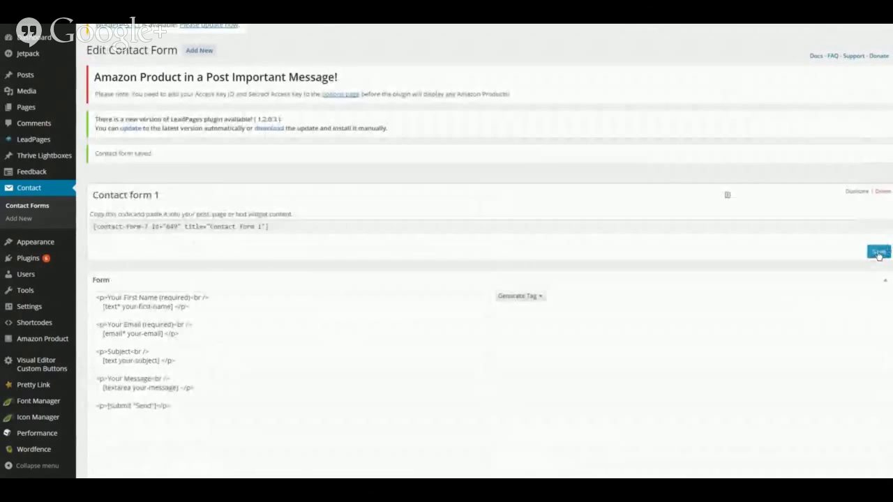
pyautogui.click(879, 252)
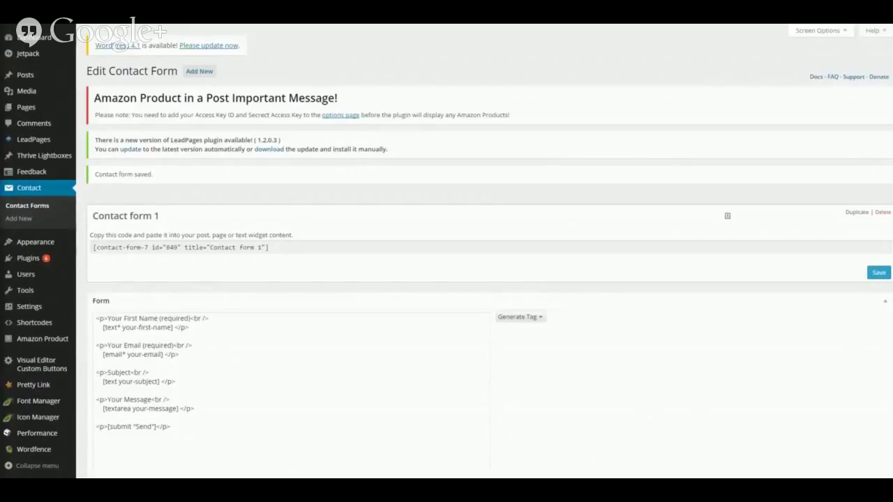
# Switch to the received test e-mail, examine its sender, subject, message body and site-name footer, and return to the contact form editor.
pyautogui.moveTo(0, 30); pyautogui.dragTo(450, 35)
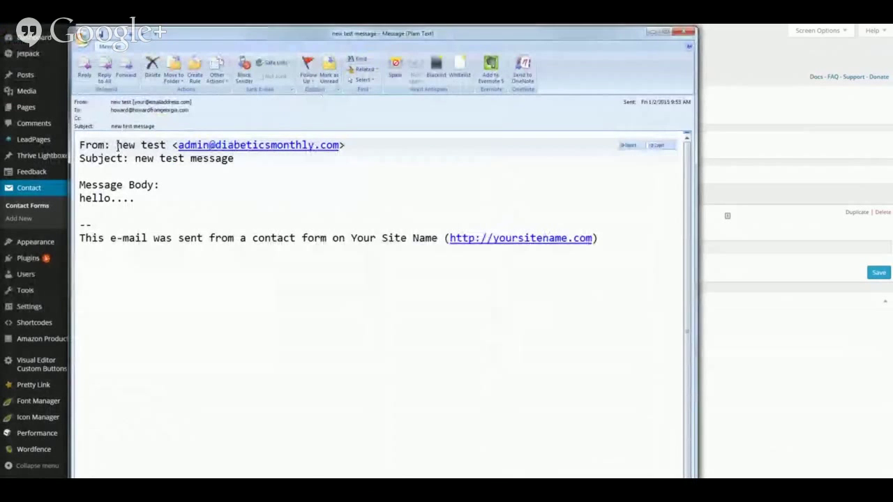
pyautogui.moveTo(115, 144); pyautogui.dragTo(166, 145)
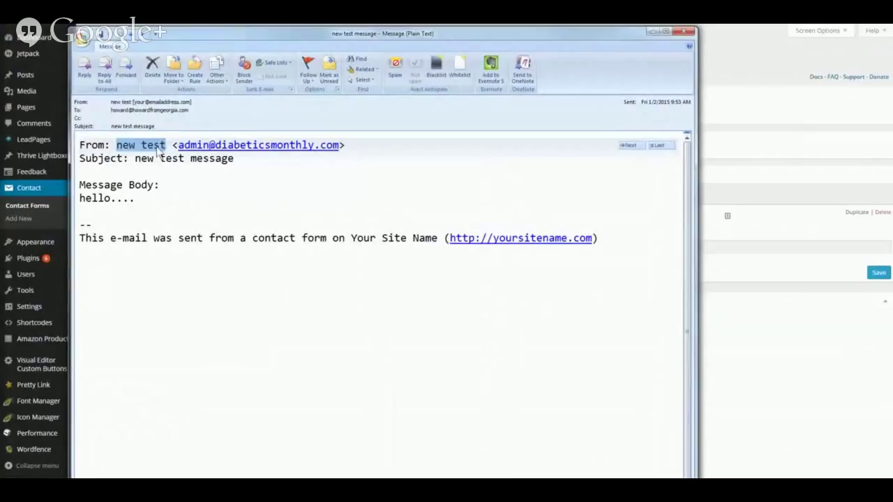
pyautogui.moveTo(134, 158); pyautogui.dragTo(234, 160)
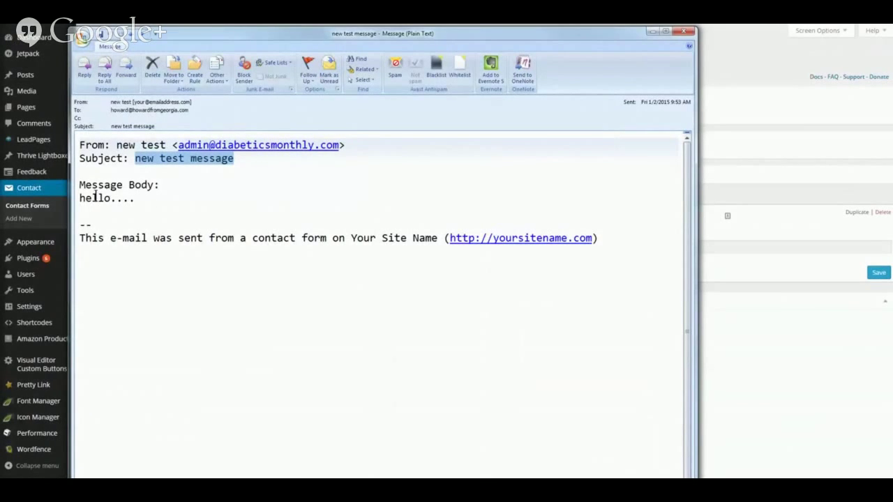
pyautogui.moveTo(79, 198); pyautogui.dragTo(132, 198)
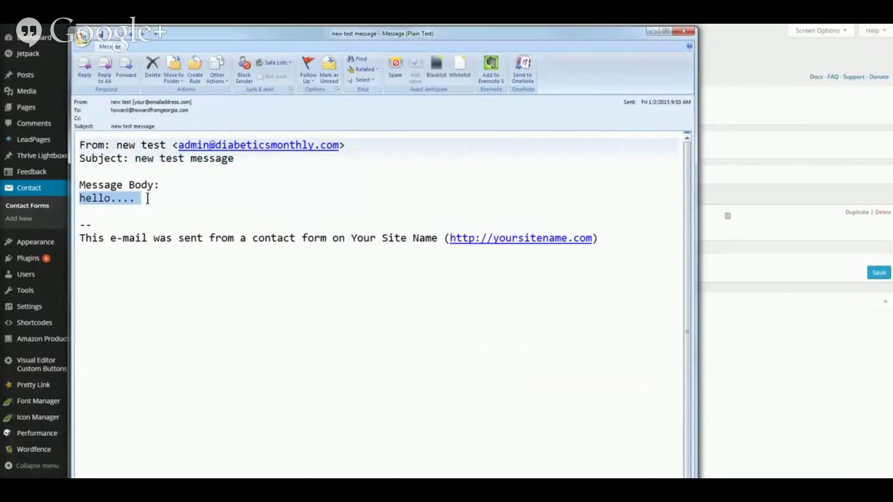
pyautogui.click(175, 302)
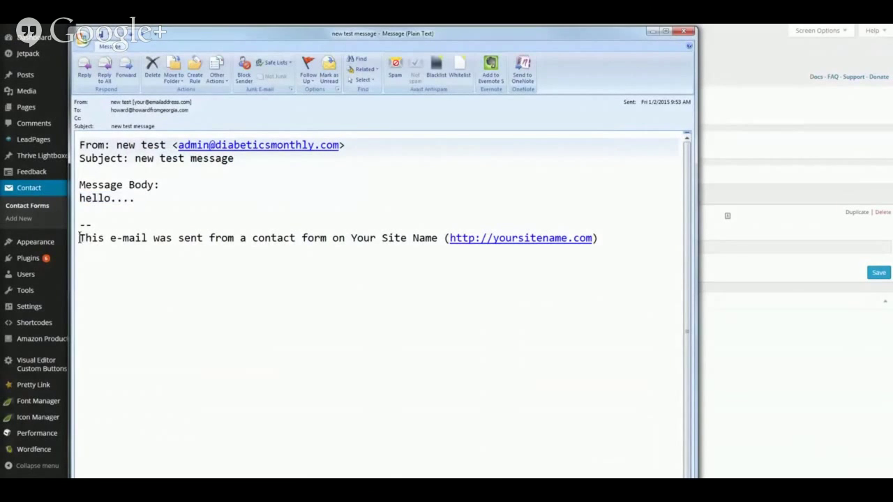
pyautogui.moveTo(80, 238); pyautogui.dragTo(594, 239)
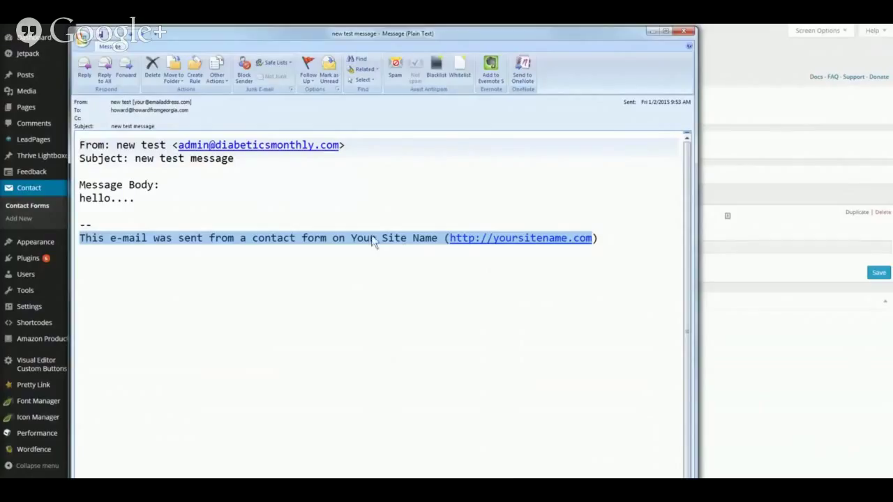
pyautogui.click(393, 323)
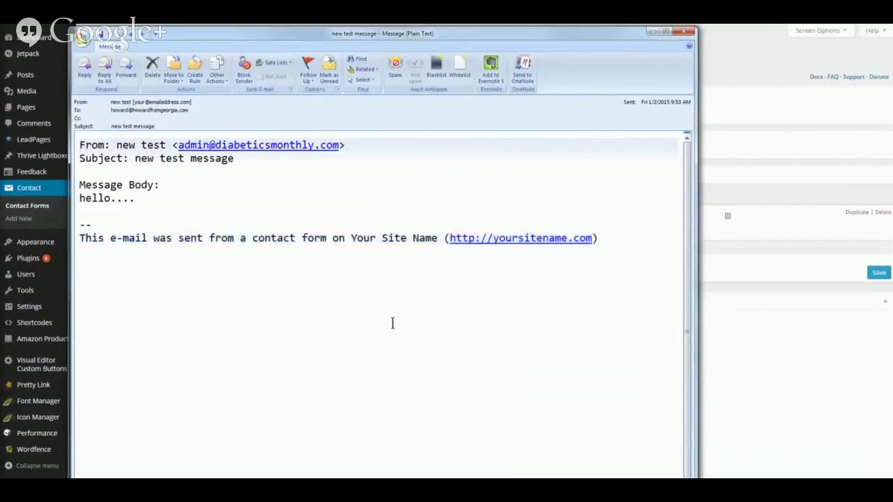
pyautogui.moveTo(349, 238); pyautogui.dragTo(605, 238)
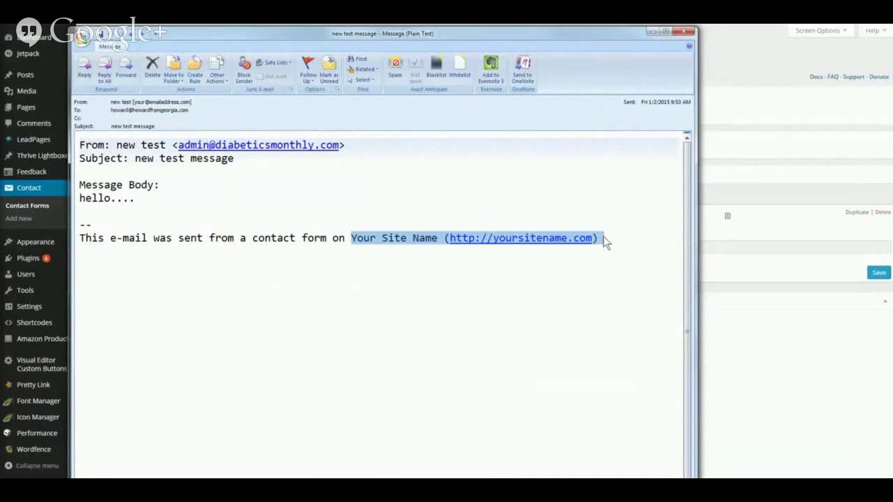
pyautogui.hotkey('alt', 'Tab')
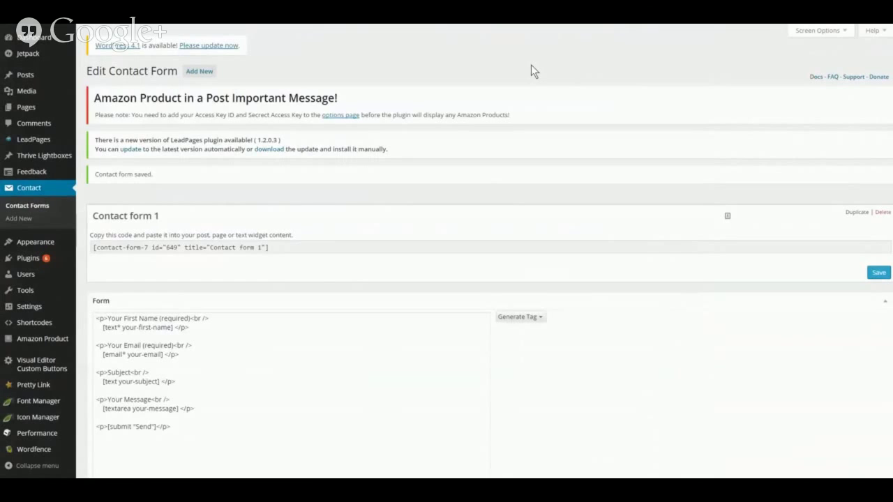
# Copy the shortcode of Contact form 1 from the contact form editor.
pyautogui.moveTo(37, 245)
pyautogui.hotkey('ctrl', 'Tab')
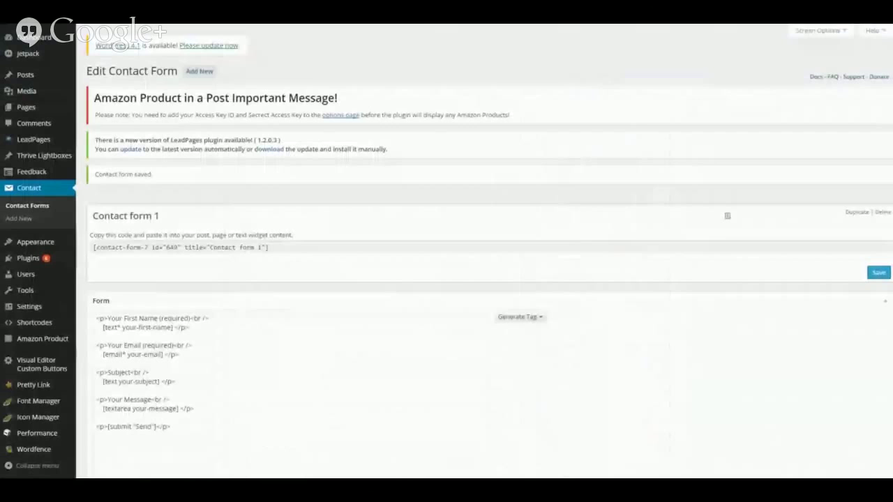
pyautogui.moveTo(66, 96)
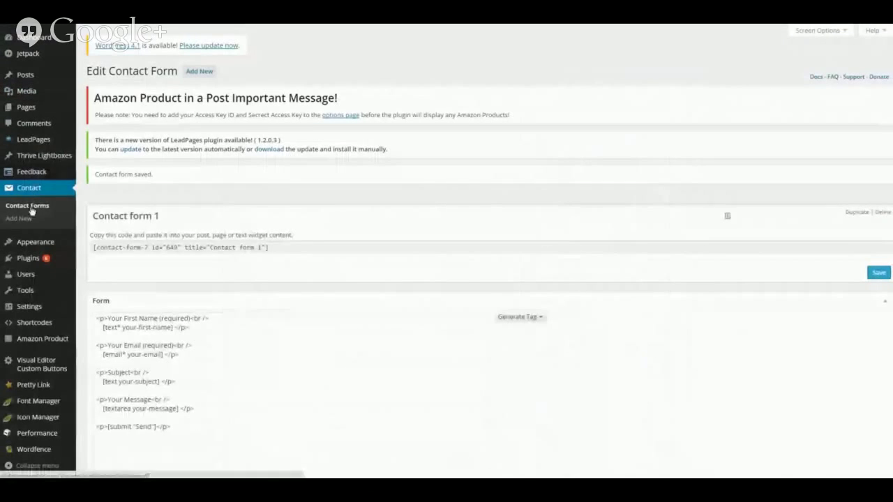
pyautogui.moveTo(28, 109)
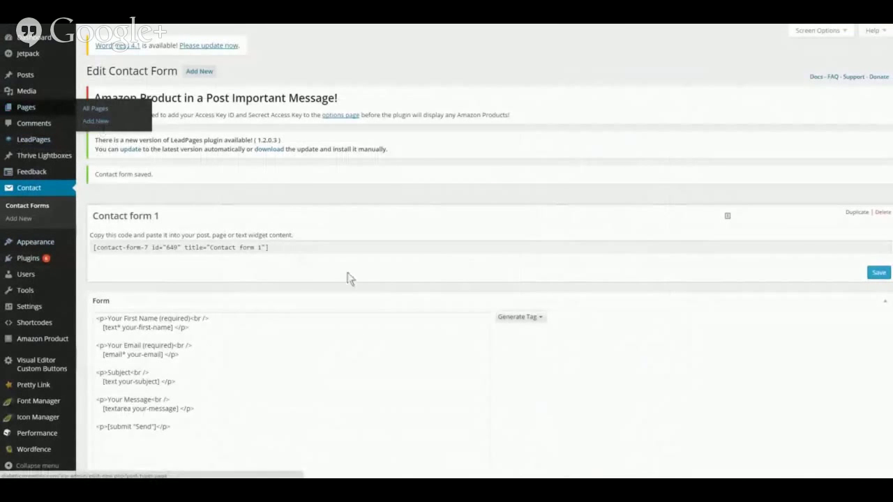
pyautogui.click(283, 251)
pyautogui.hotkey('ctrl', 'c')
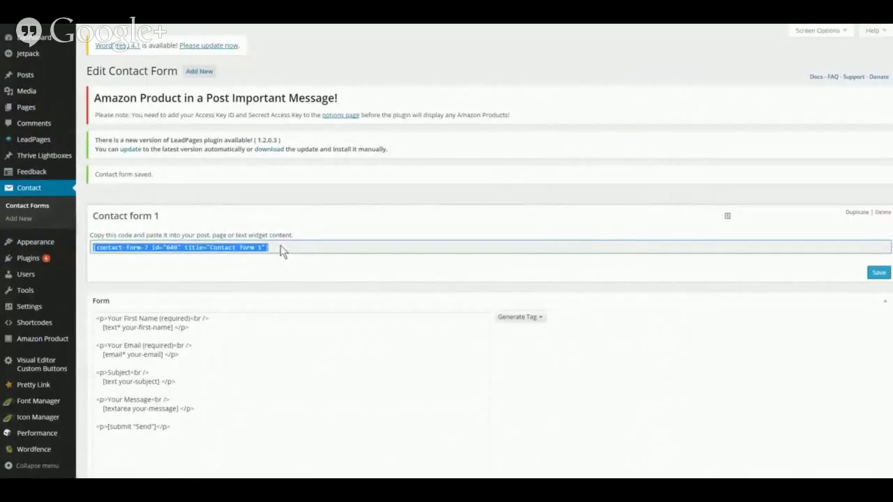
pyautogui.click(331, 230)
# Add a new WordPress page titled Contact Me and place the cursor in its empty content area.
pyautogui.moveTo(32, 110)
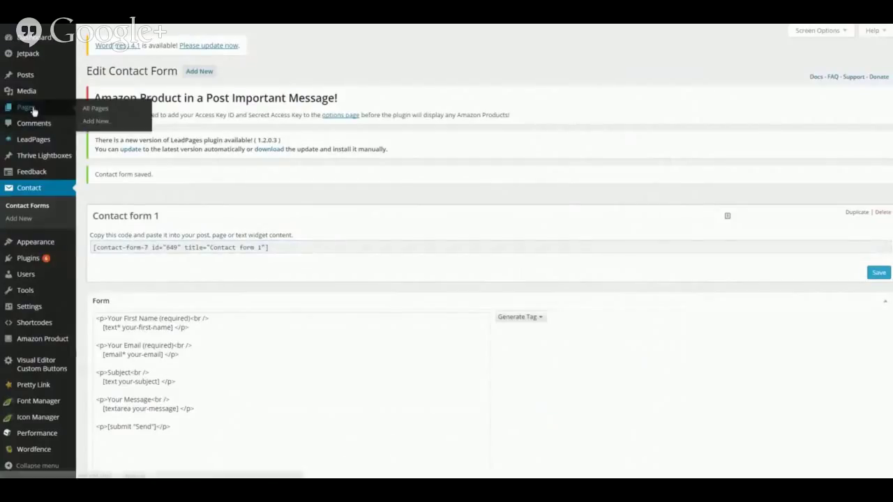
pyautogui.click(99, 123)
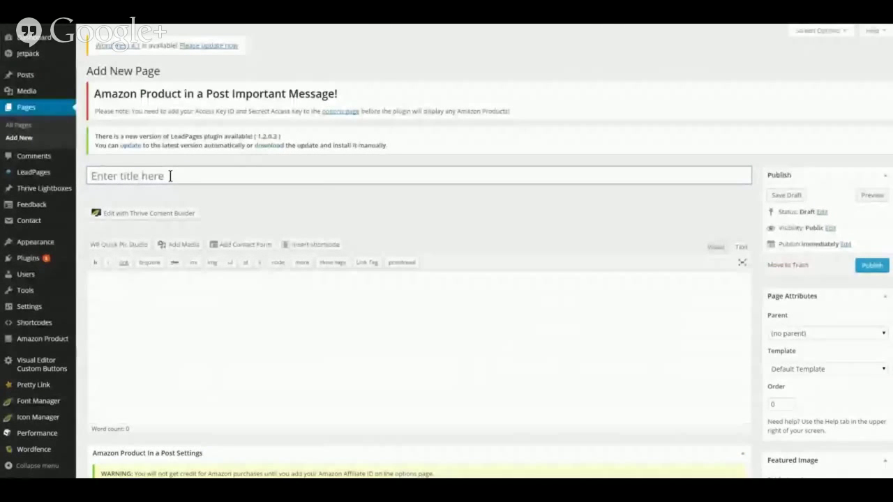
pyautogui.click(170, 176)
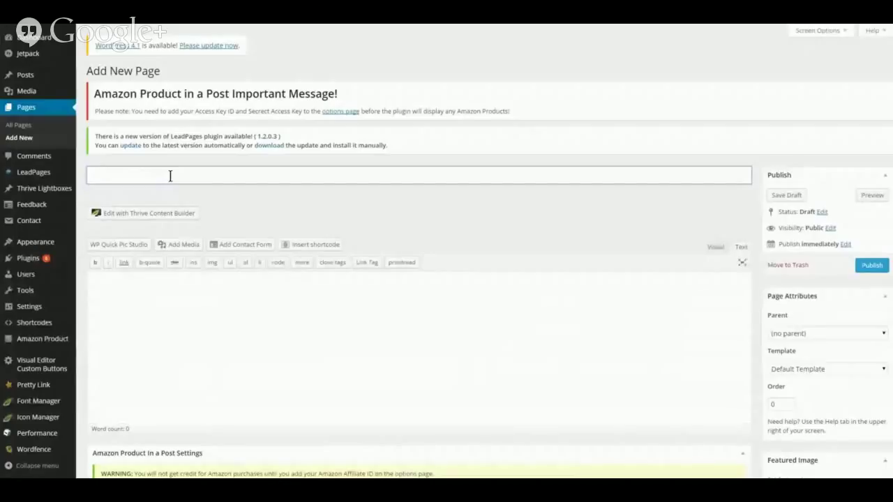
pyautogui.write('Contact')
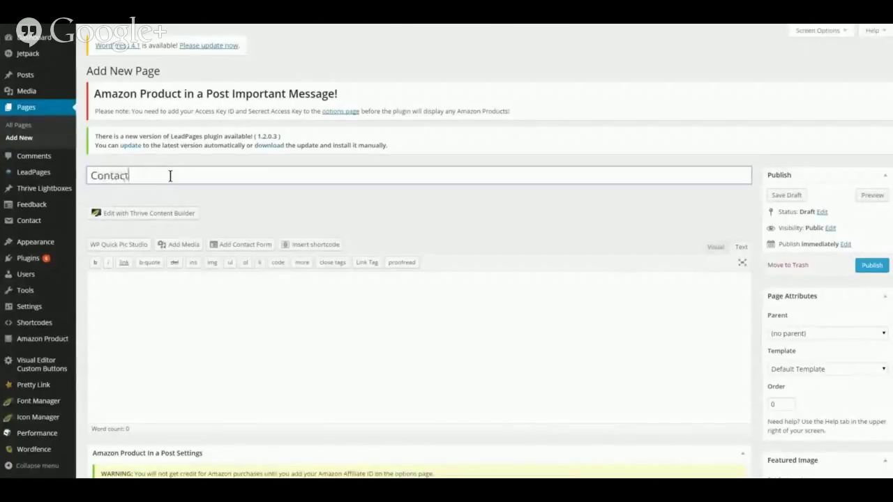
pyautogui.write(' Me')
pyautogui.click(137, 286)
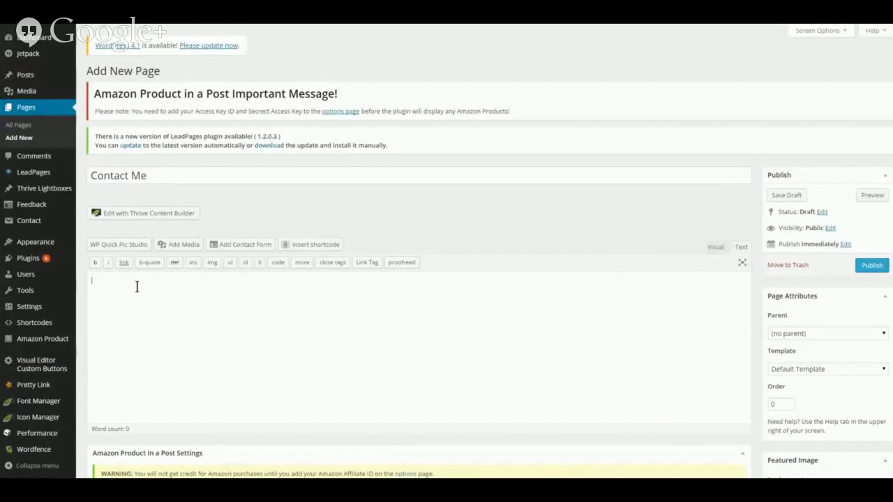
# Insert the copied Contact form 1 shortcode into the Contact Me page's content and publish the page.
pyautogui.hotkey('ctrl', 'v')
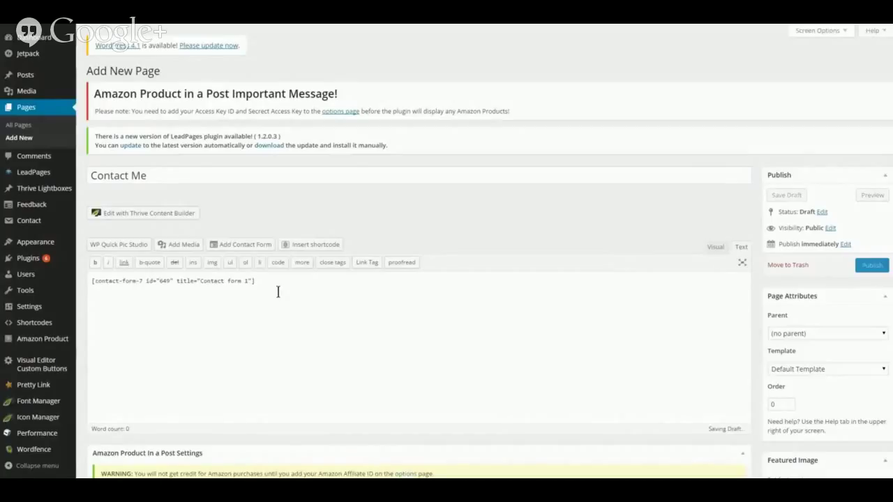
pyautogui.moveTo(255, 281); pyautogui.dragTo(93, 282)
pyautogui.click(304, 286)
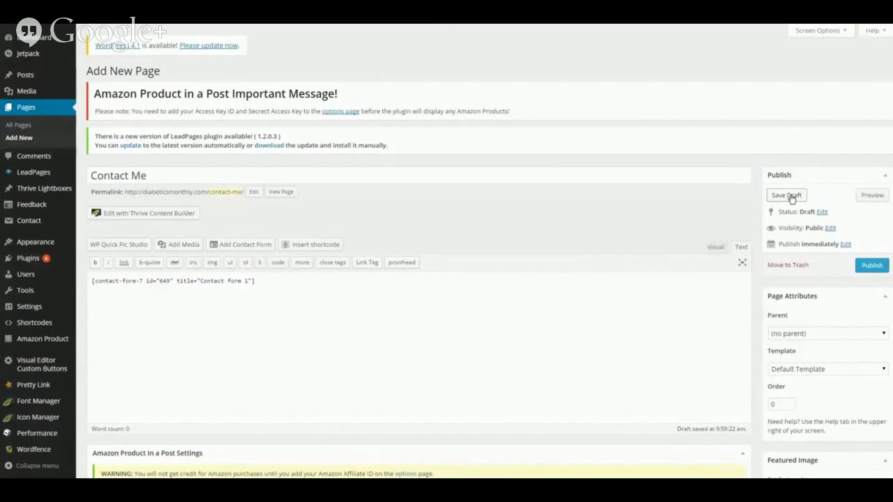
pyautogui.click(872, 267)
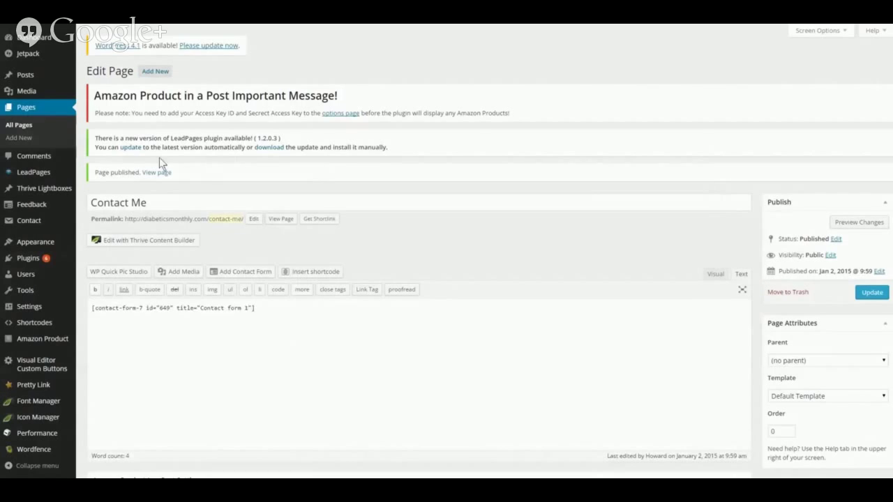
# Open the WordPress menu editor, check the live site's existing navigation bar, and return to the editor.
pyautogui.moveTo(26, 245)
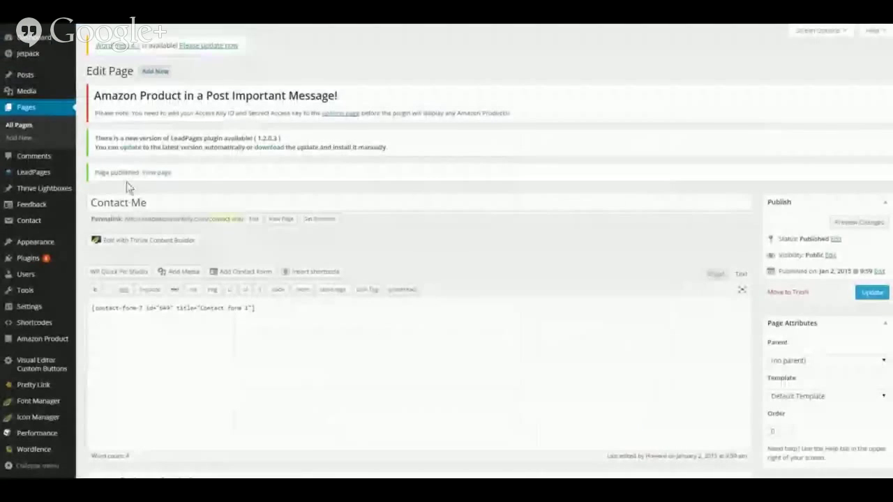
pyautogui.moveTo(28, 245)
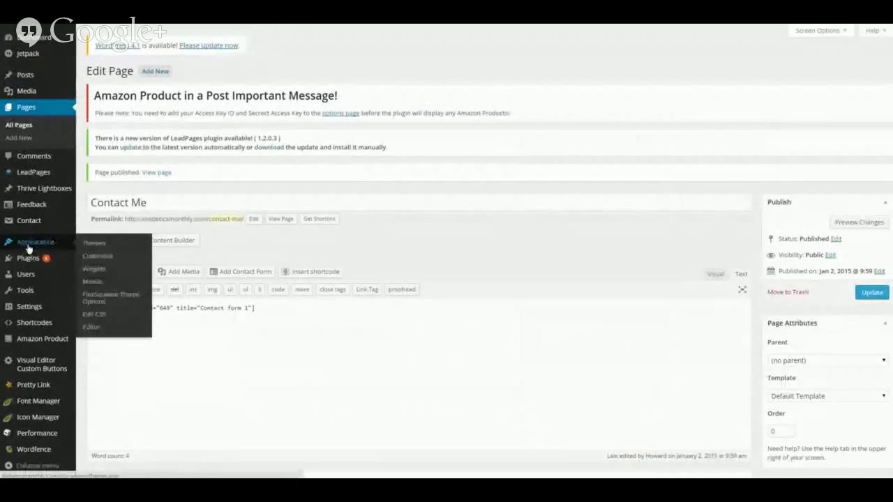
pyautogui.click(97, 285)
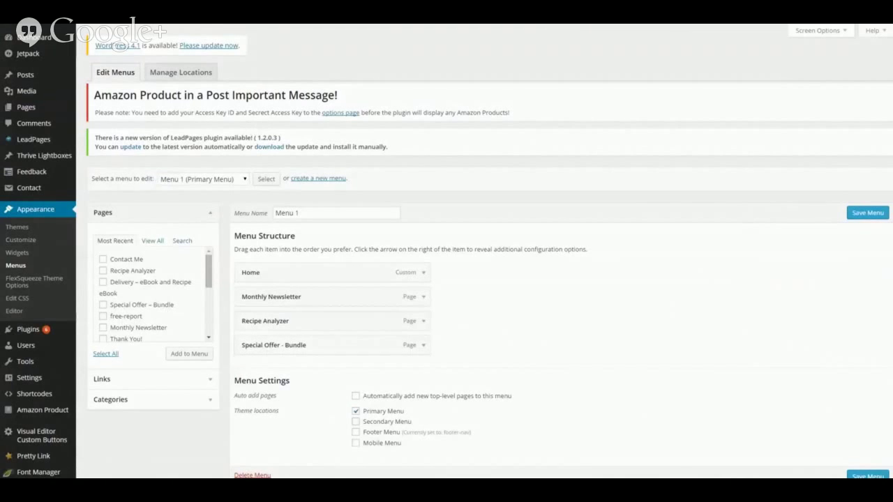
pyautogui.hotkey('ctrl', 'Tab')
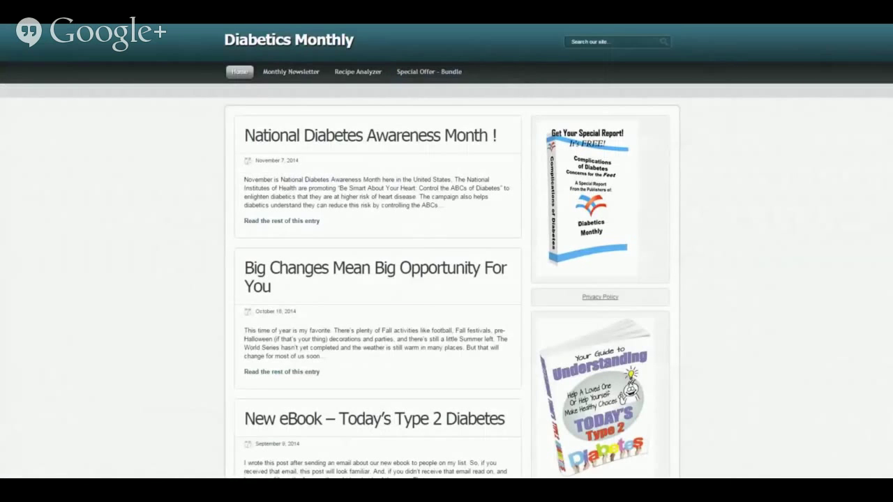
pyautogui.hotkey('ctrl', 'Tab')
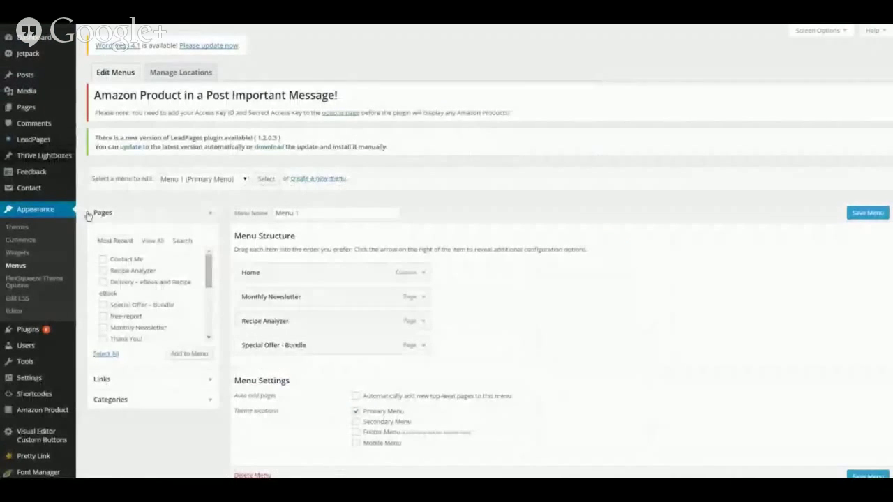
# Add the Contact Me page to Menu 1, try it below Home, return it to the end, and save the menu.
pyautogui.click(103, 260)
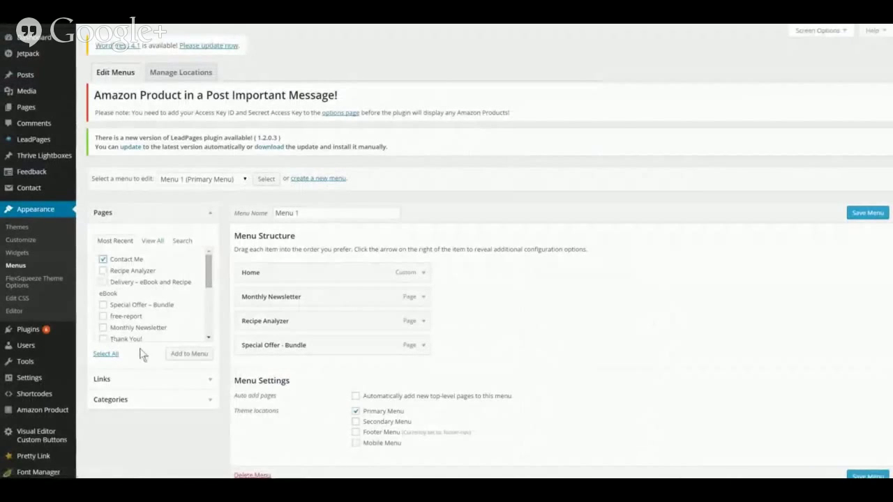
pyautogui.click(192, 356)
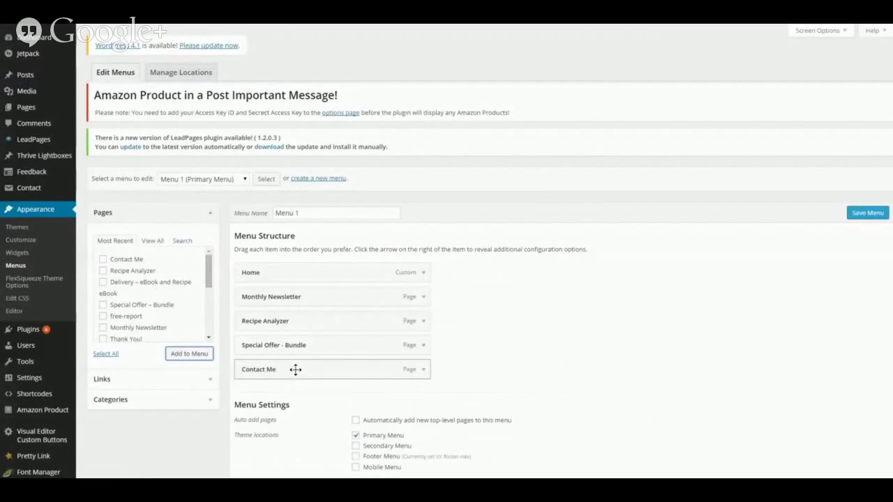
pyautogui.moveTo(296, 370); pyautogui.dragTo(293, 296)
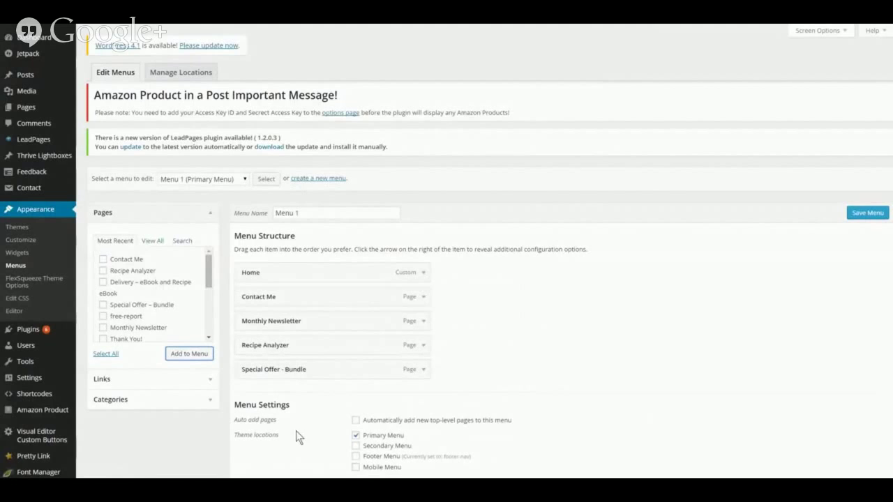
pyautogui.moveTo(277, 295); pyautogui.dragTo(279, 369)
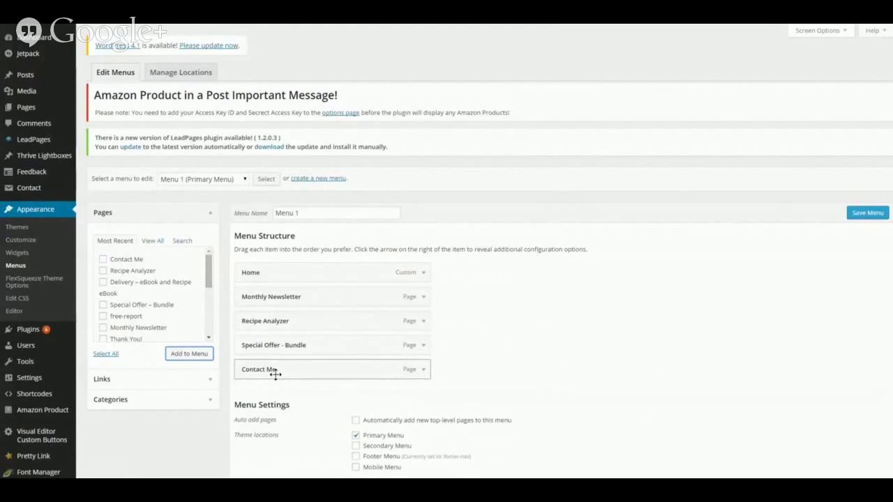
pyautogui.click(865, 215)
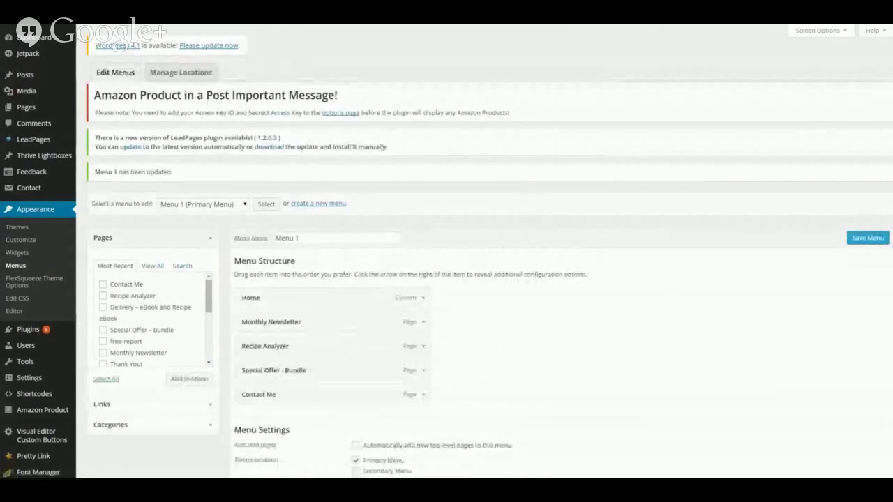
# Switch to the live Diabetics Monthly site and open Contact Me from its navigation bar to check the form.
pyautogui.hotkey('ctrl', 'Tab')
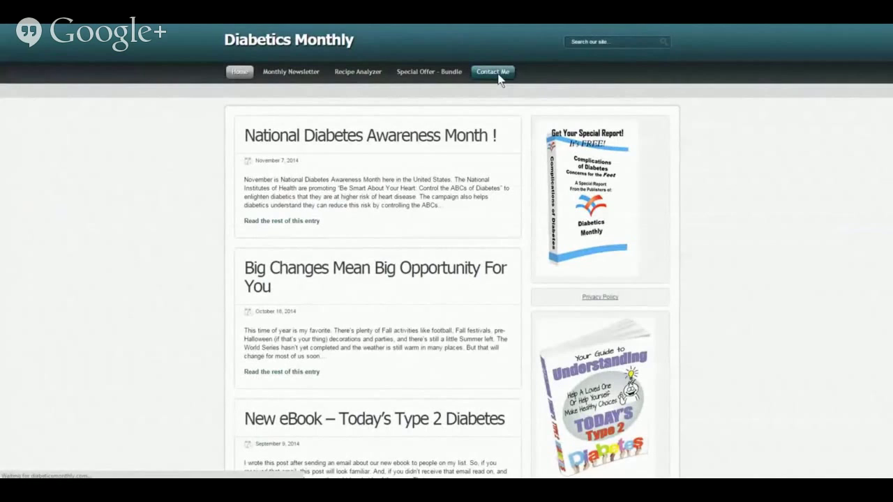
pyautogui.click(498, 75)
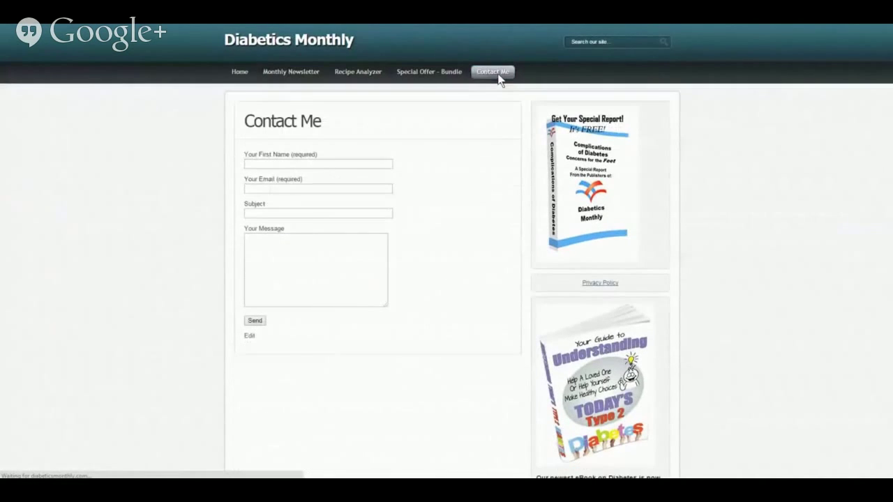